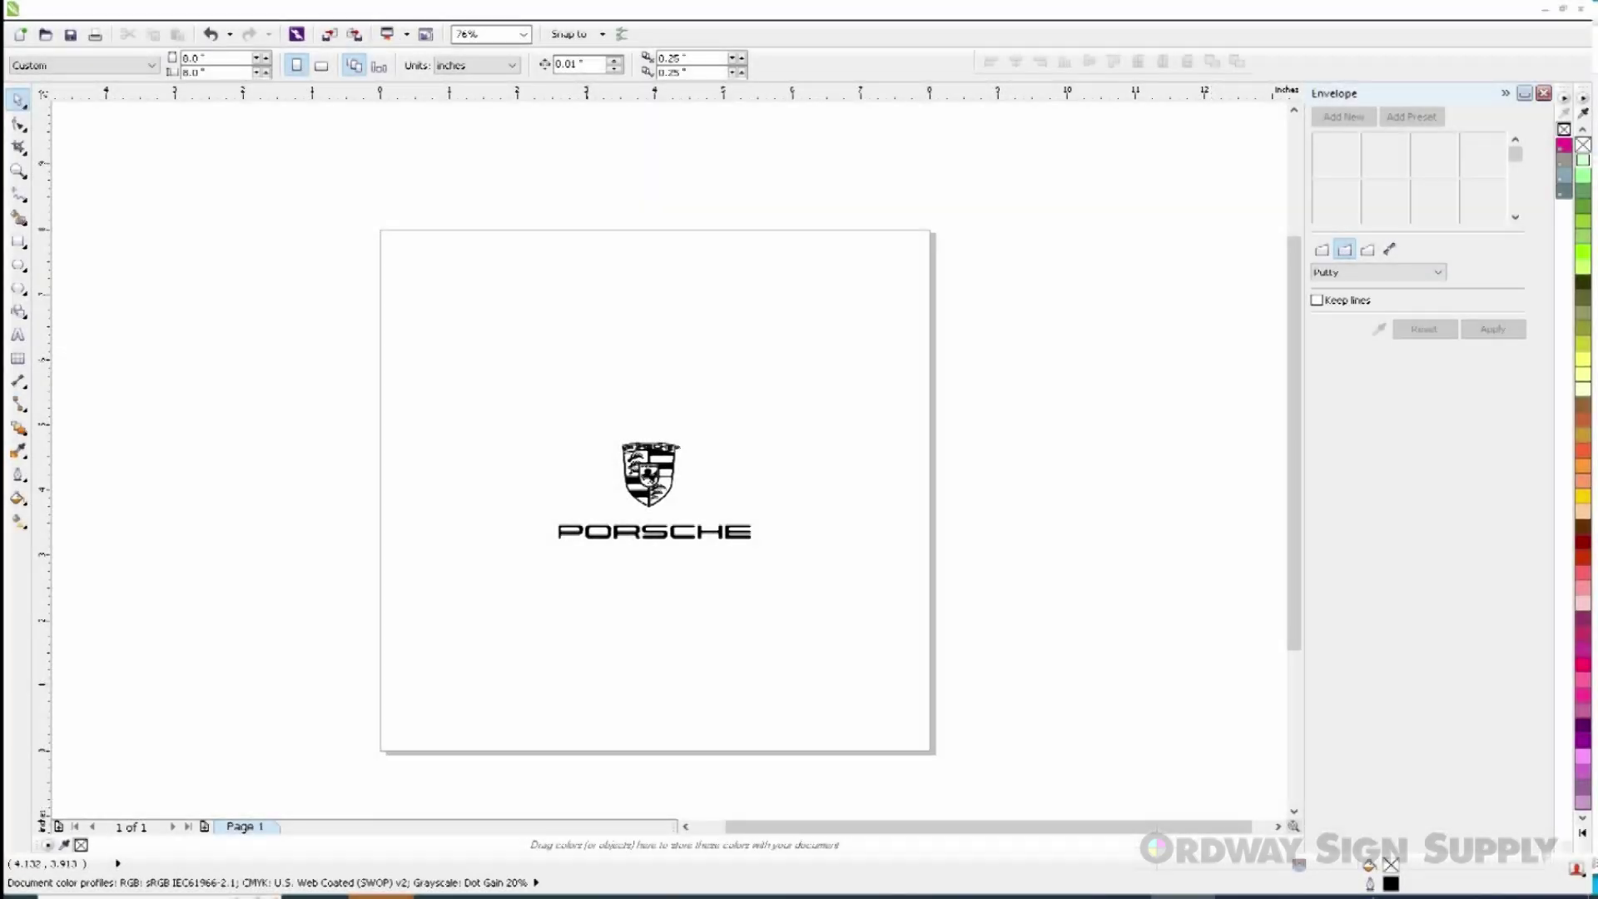
Select the Porsche logo and print the selection to the LV-290-1.03-03 laser.
{"action": "left_click_drag", "start_coordinate": [489, 396], "coordinate": [811, 583]}
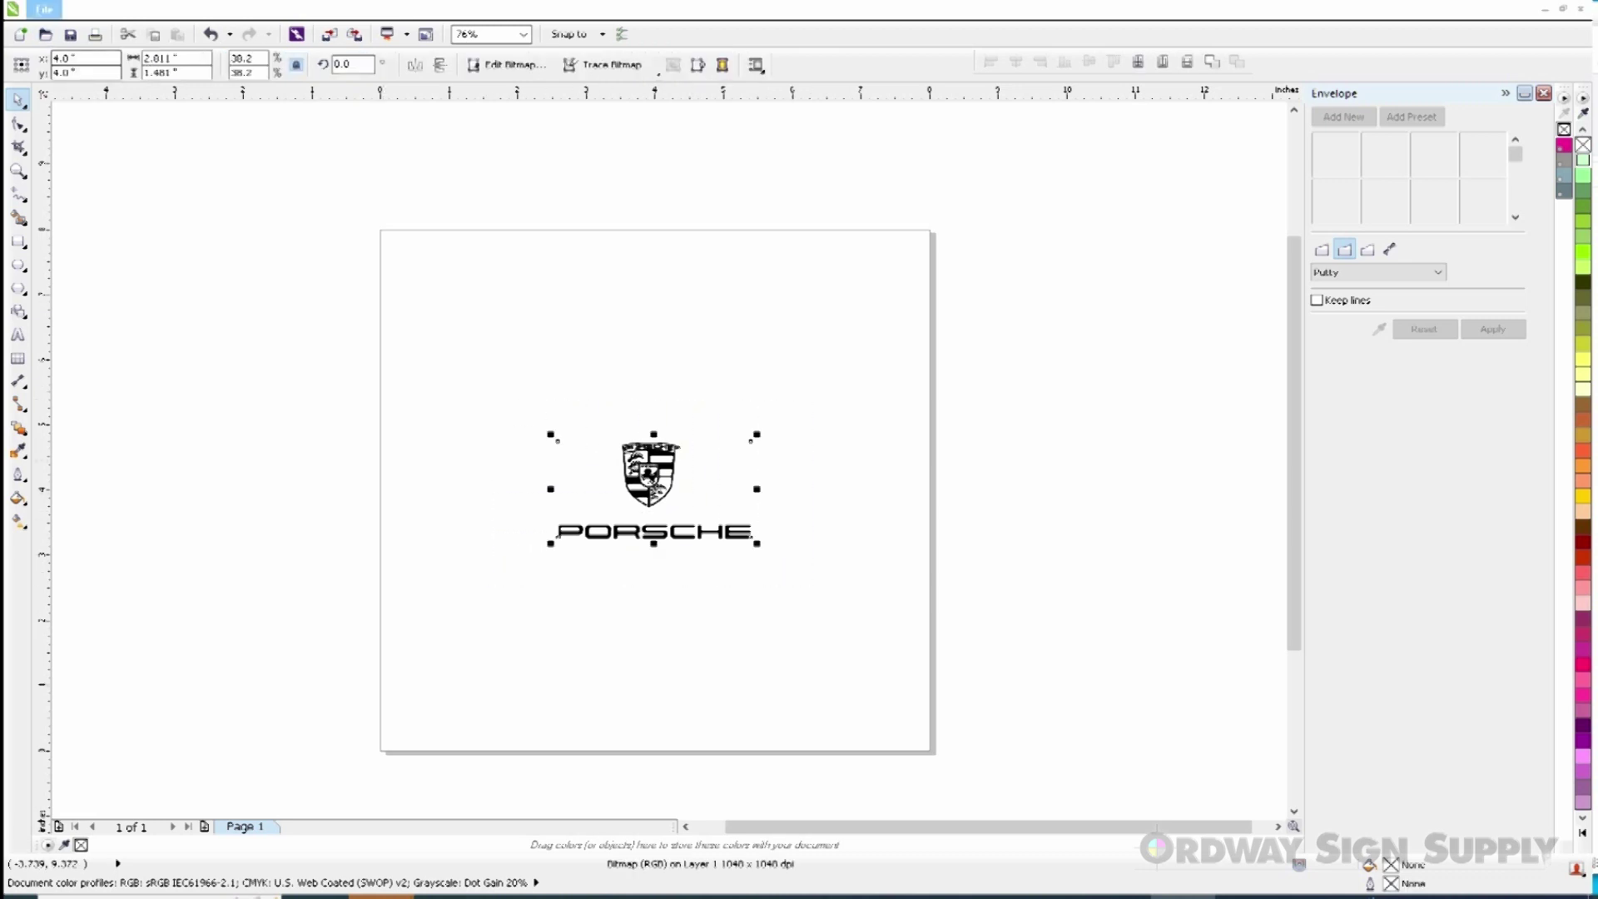
{"action": "left_click", "coordinate": [44, 9]}
{"action": "left_click", "coordinate": [75, 400]}
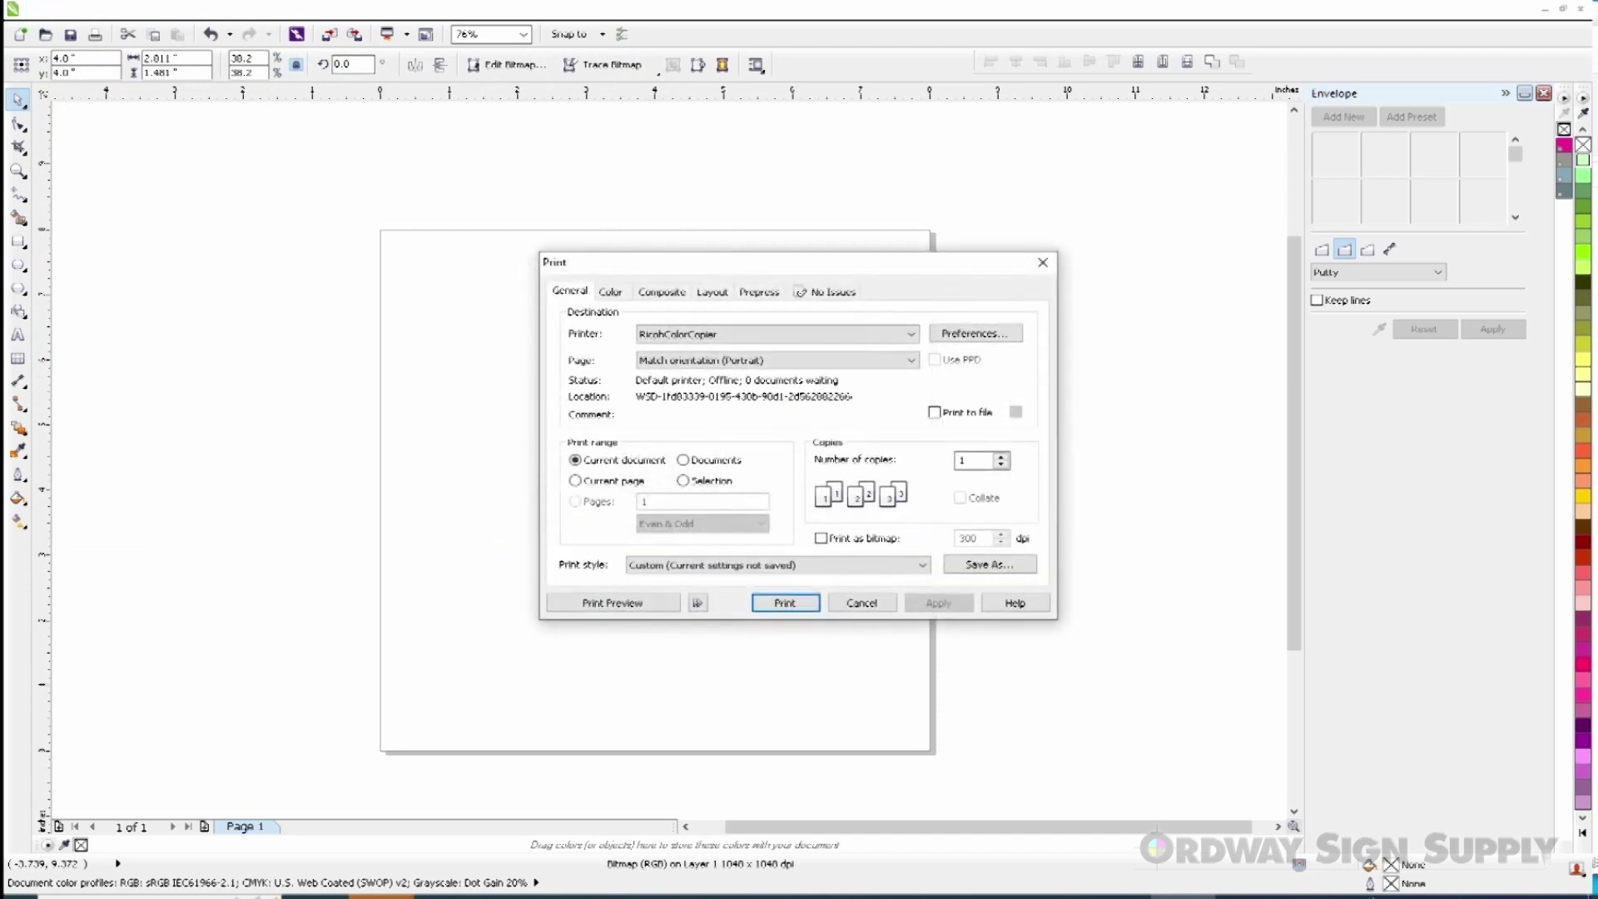
{"action": "left_click", "coordinate": [910, 334]}
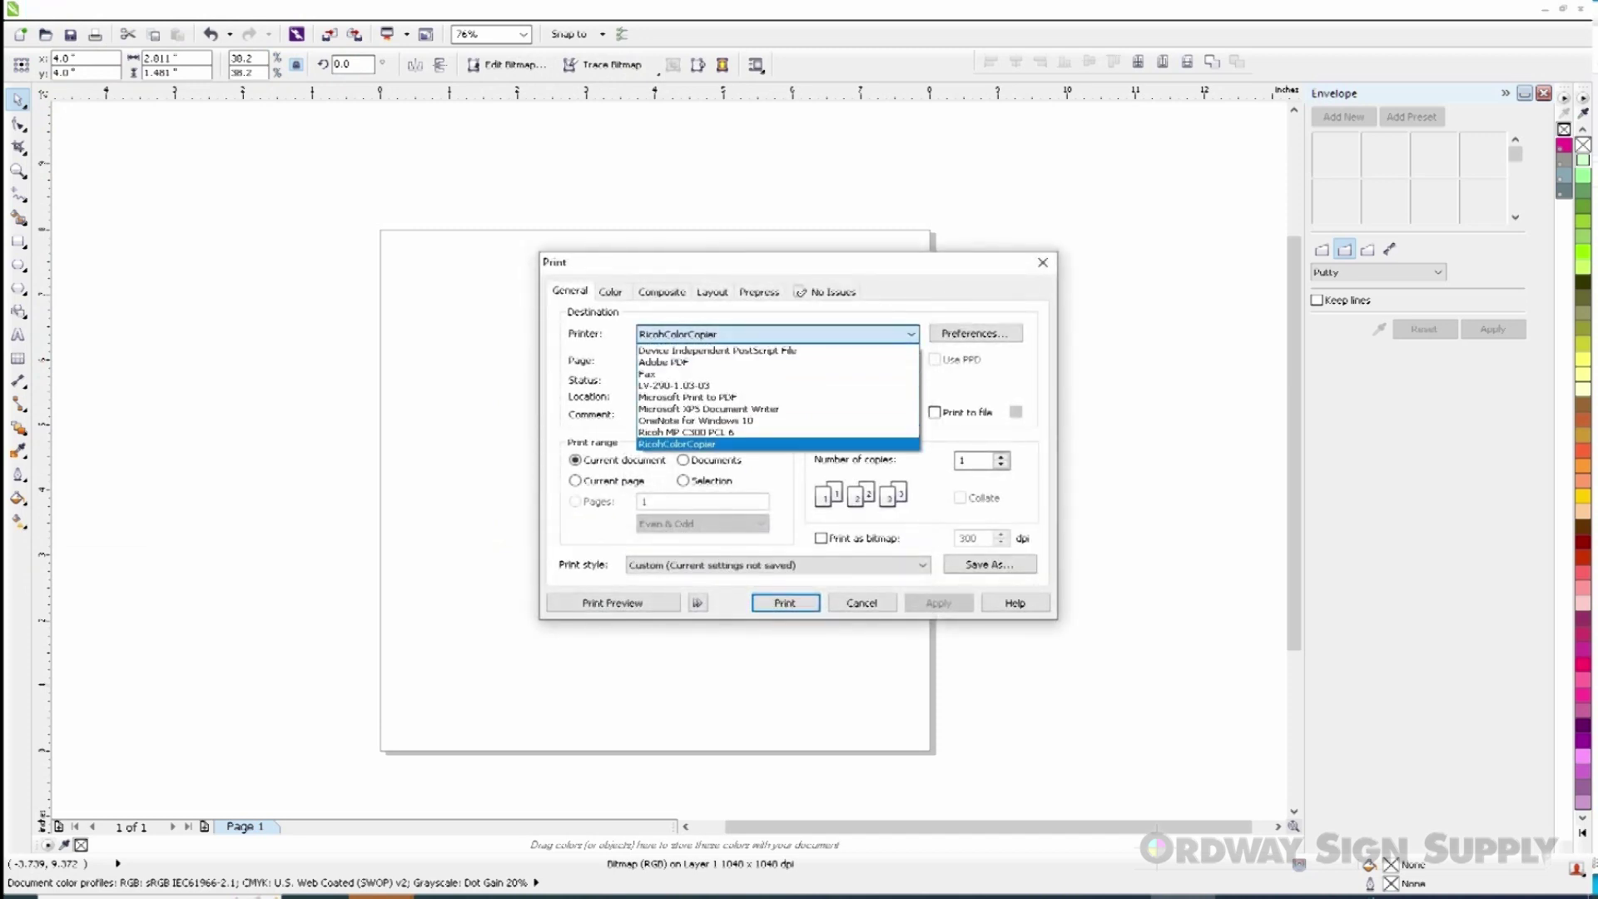
{"action": "left_click", "coordinate": [674, 386]}
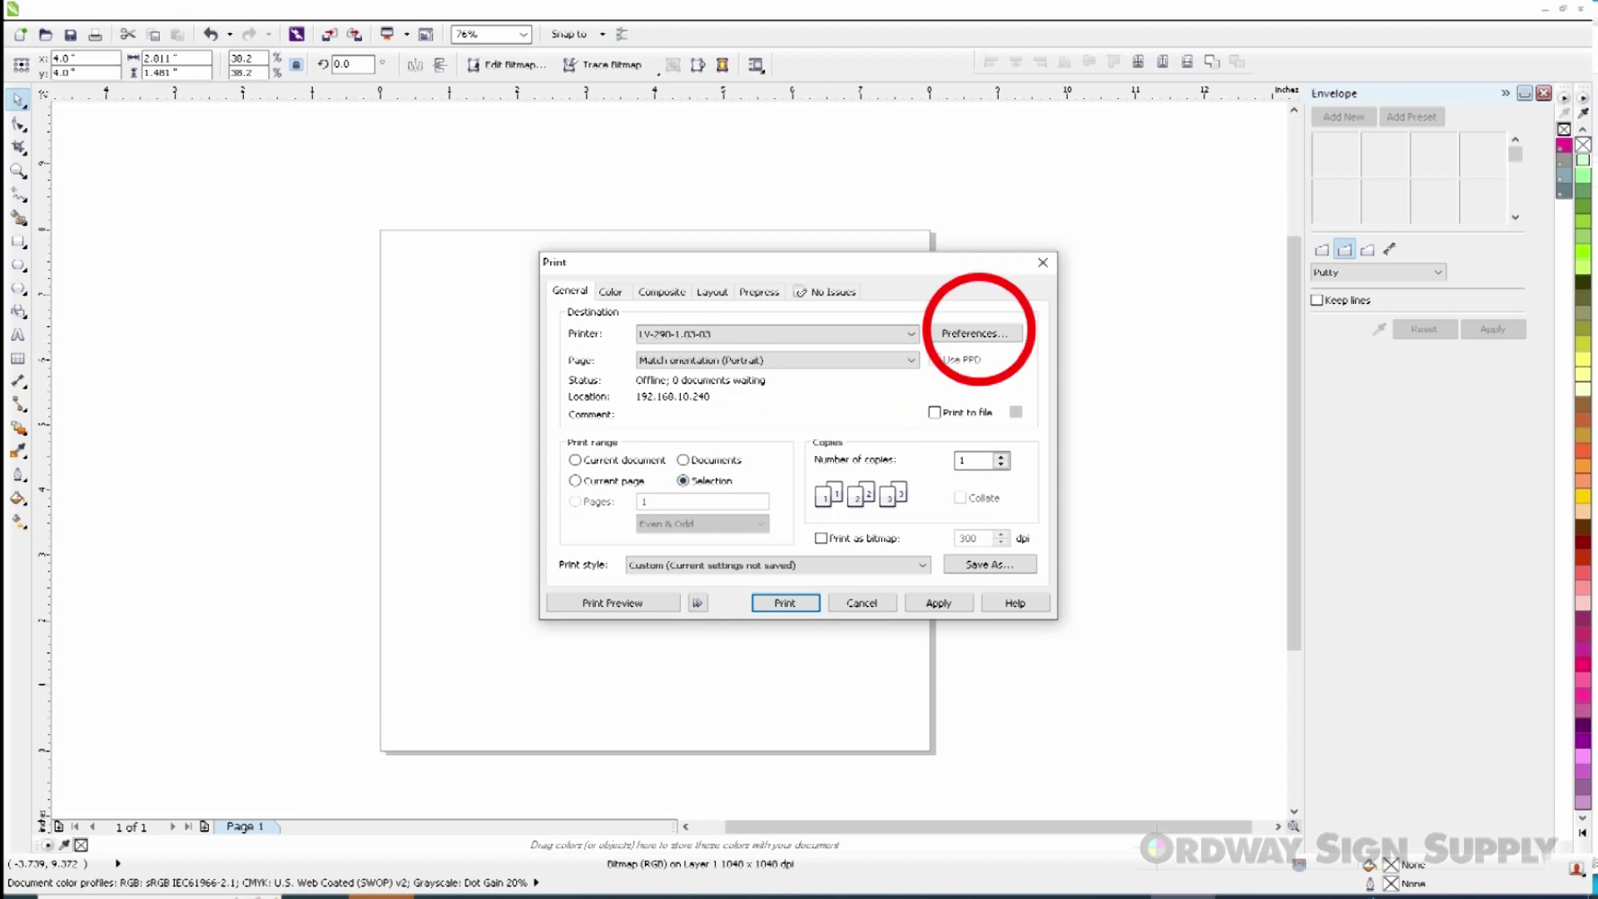
In the LV-290 laser properties, keep 600 DPI and lower pen 1 power to 30.
{"action": "left_click", "coordinate": [975, 333]}
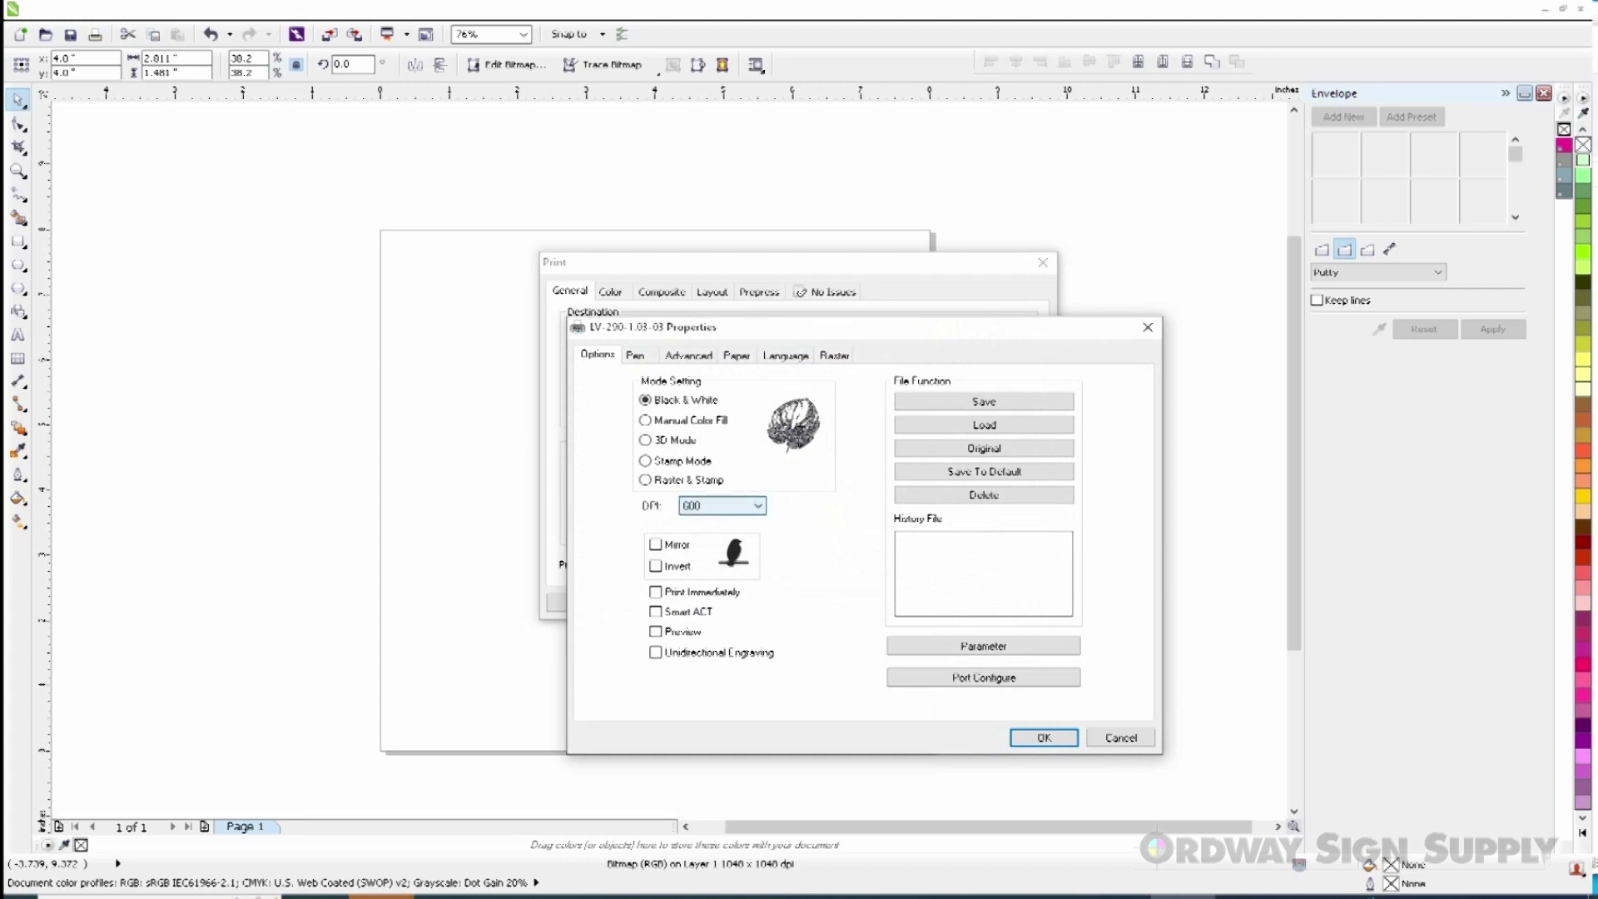
{"action": "left_click", "coordinate": [721, 505]}
{"action": "left_click", "coordinate": [707, 554]}
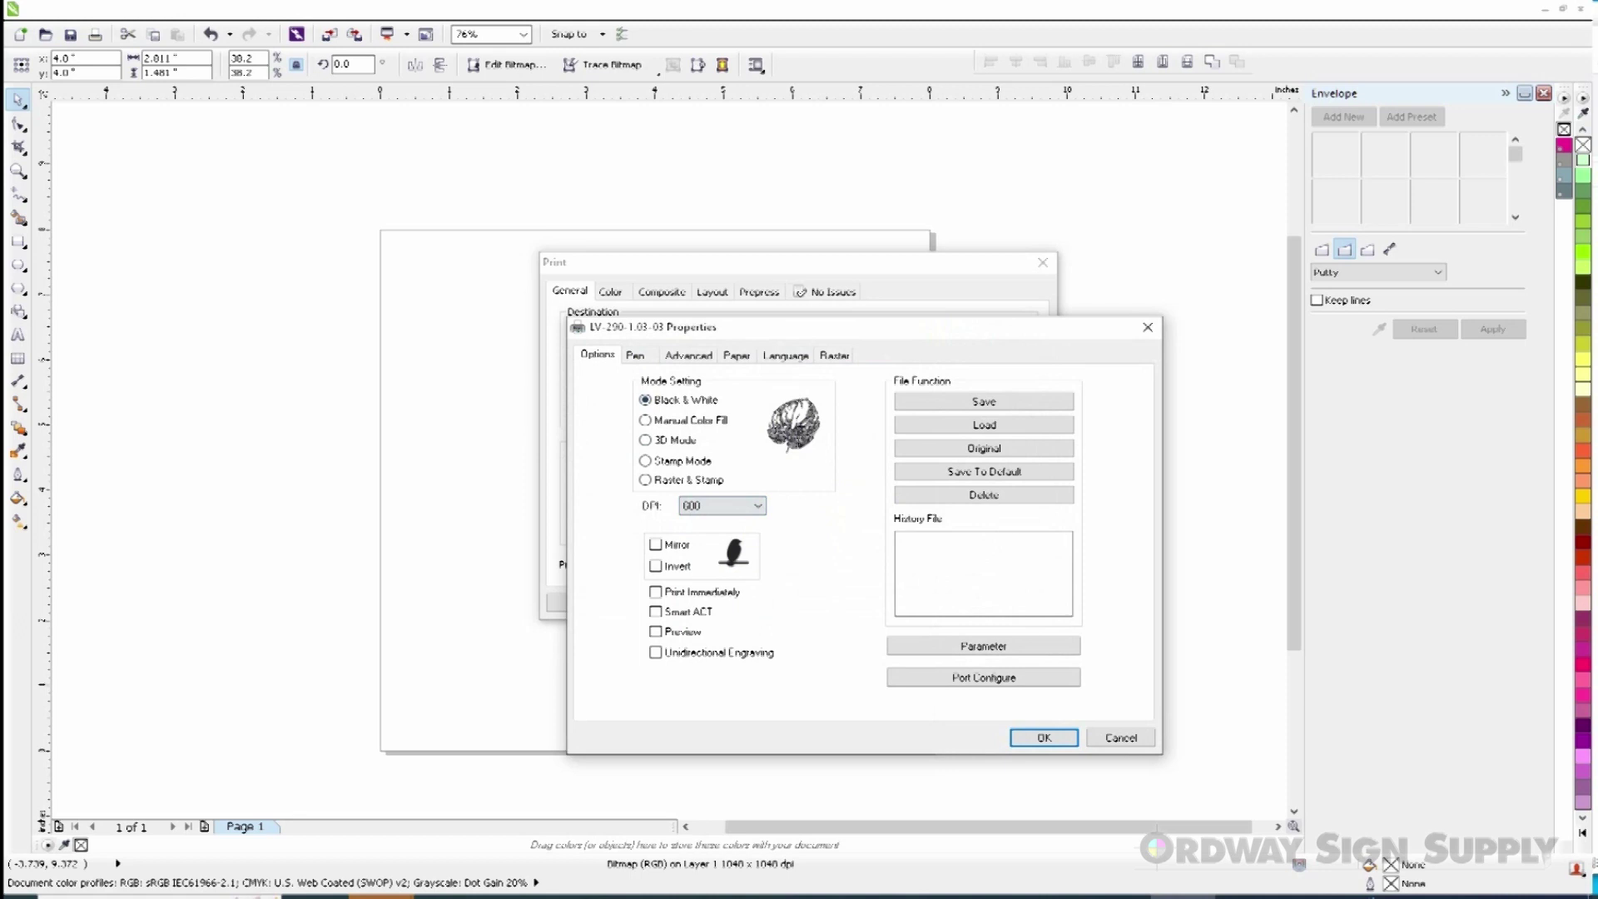
{"action": "key", "text": "ctrl+Tab"}
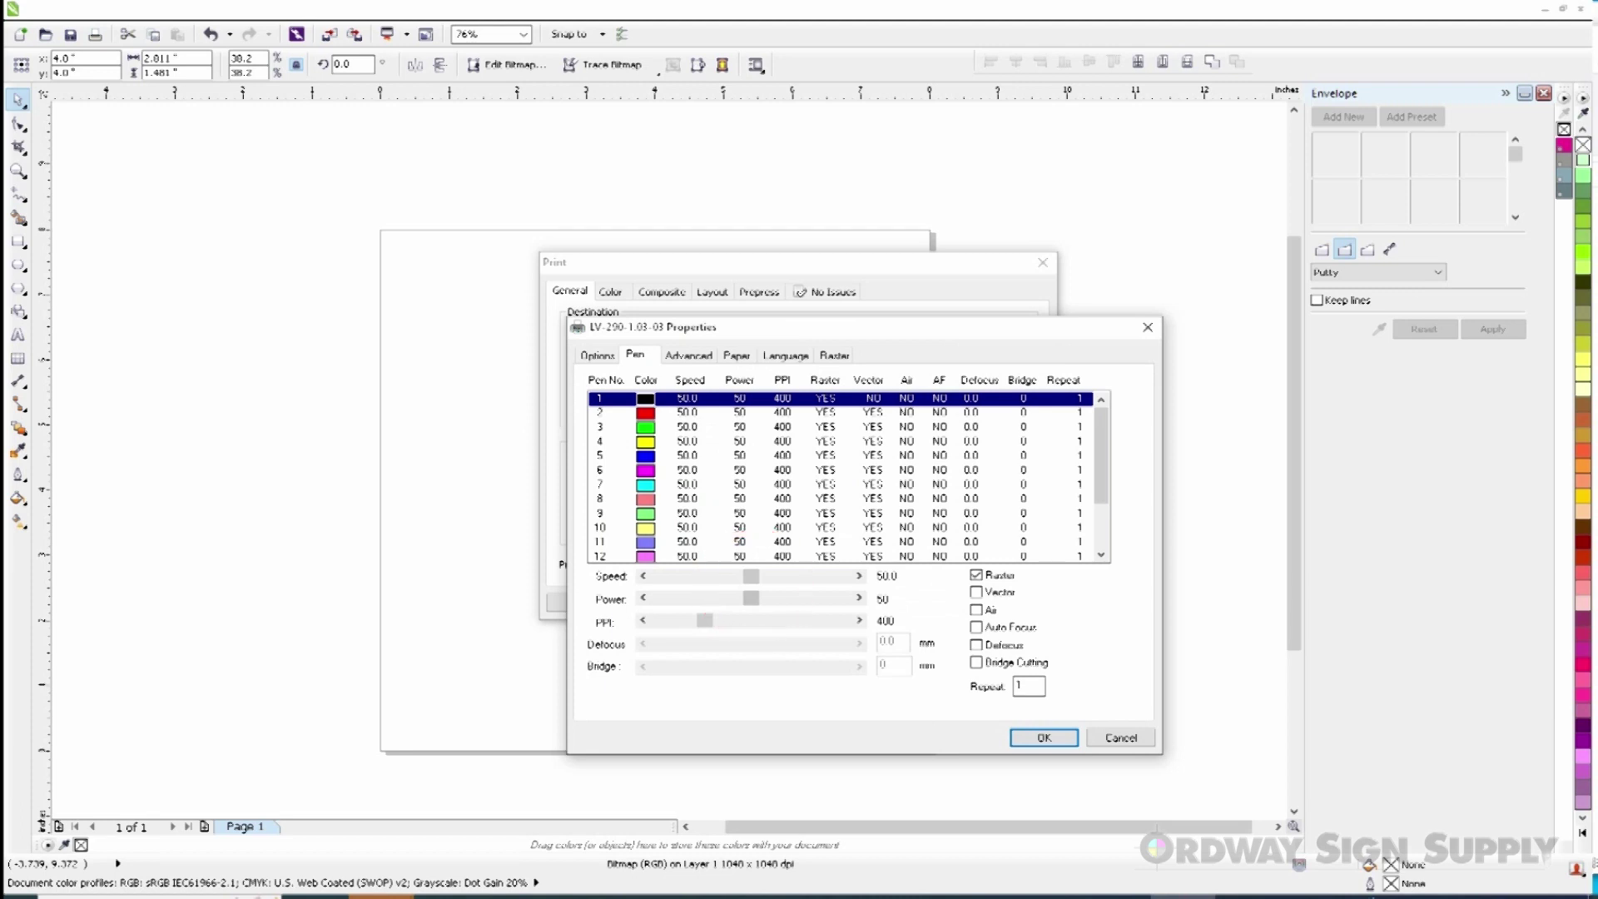
{"action": "left_click_drag", "start_coordinate": [751, 598], "coordinate": [714, 598]}
{"action": "left_click", "coordinate": [976, 592]}
Uncheck SmartCenter on the Advanced tab, leaving Center position mode.
{"action": "left_click", "coordinate": [688, 355]}
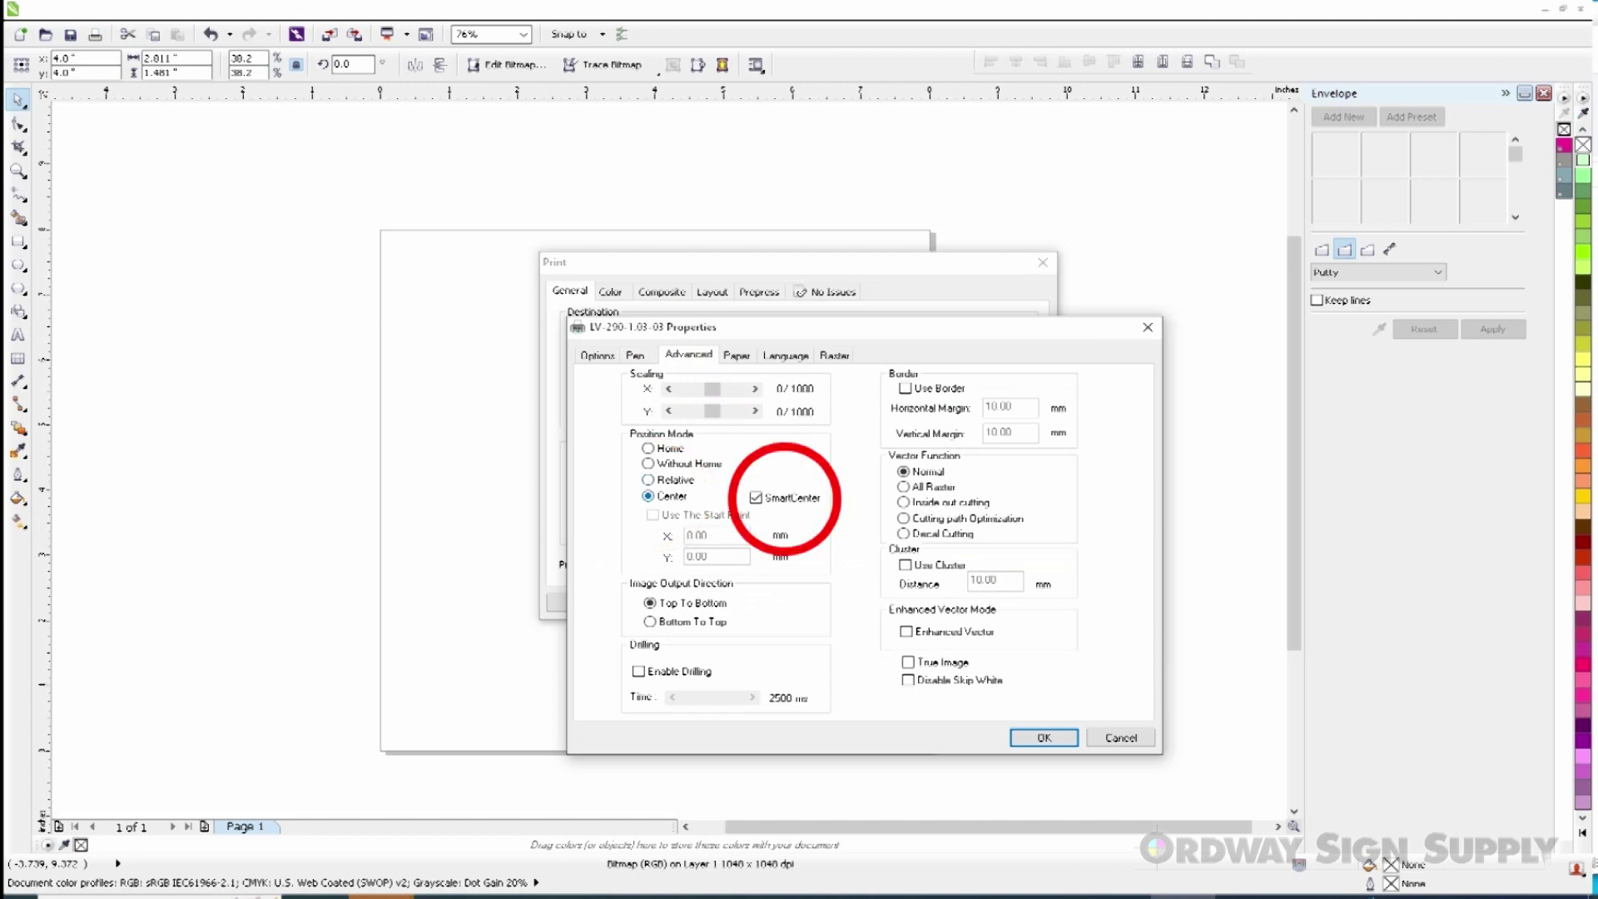
{"action": "left_click", "coordinate": [756, 497]}
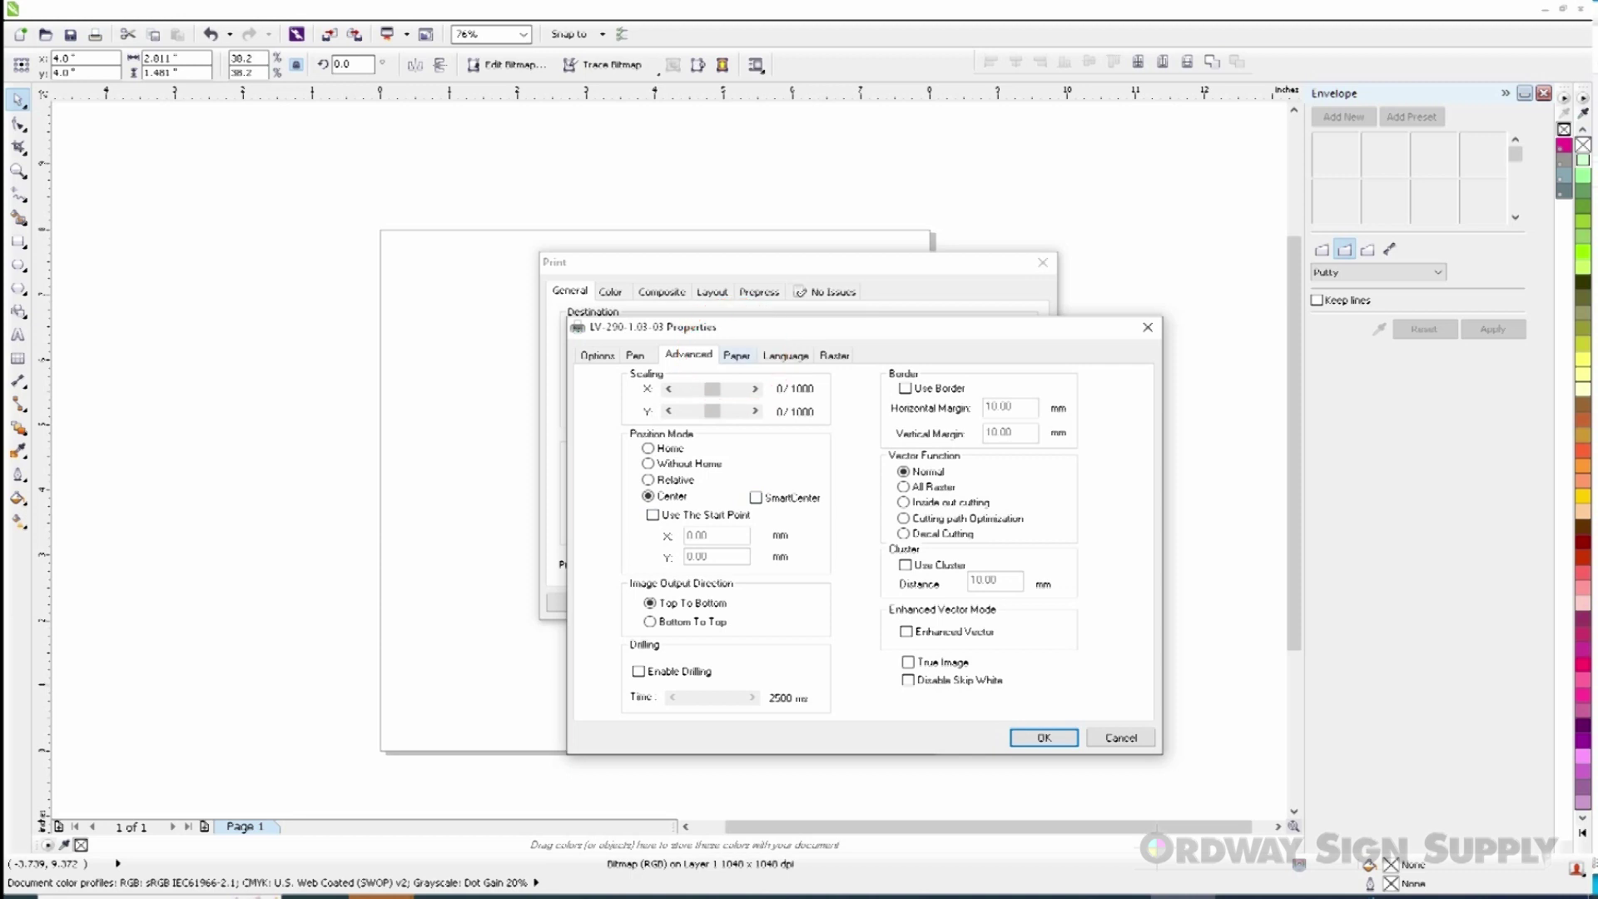
Turn on Rotary Fixture with Imperial (inch) units and a 3.6 diameter, then accept the properties.
{"action": "left_click", "coordinate": [736, 356]}
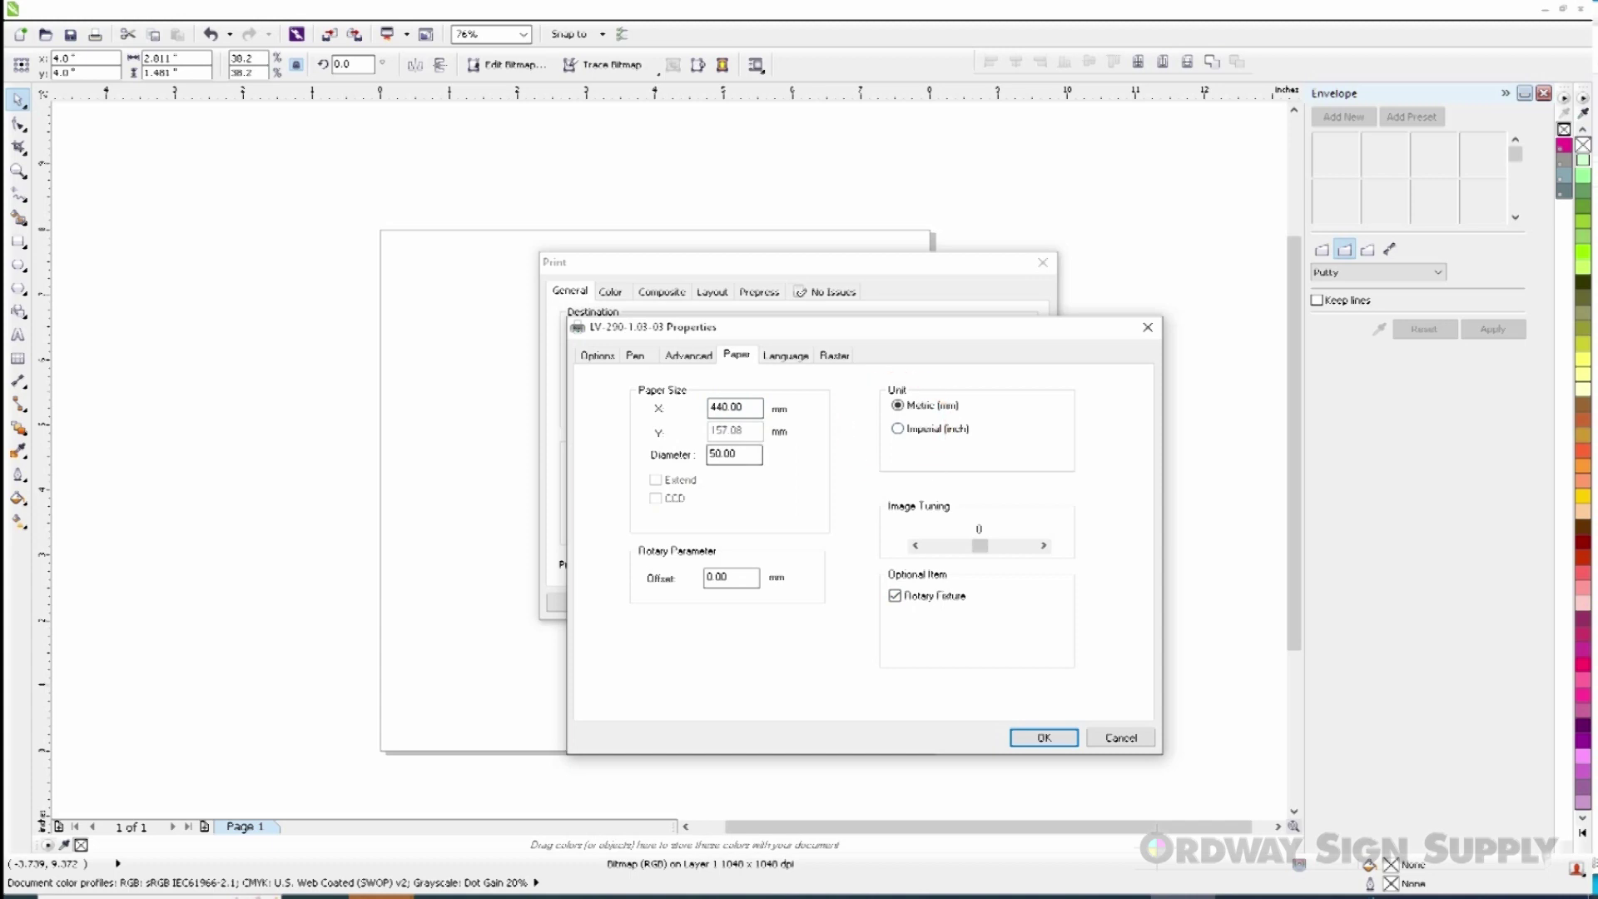
{"action": "left_click", "coordinate": [897, 429]}
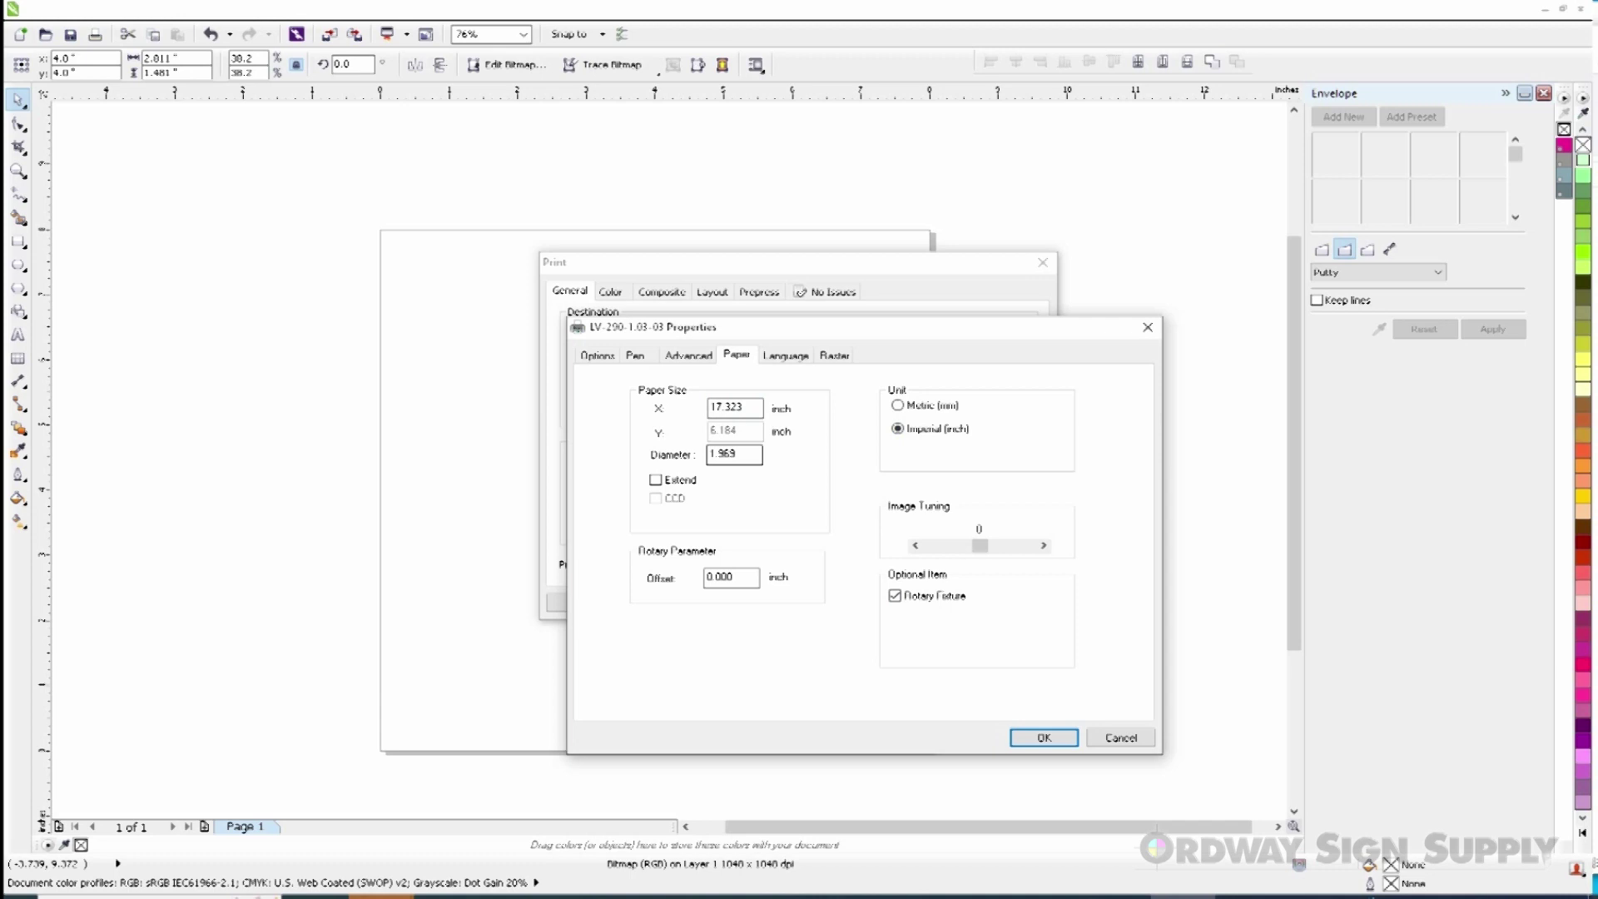
{"action": "key", "text": "shift+Left"}
{"action": "key", "text": "shift+Left"}
{"action": "key", "text": "shift+Left"}
{"action": "key", "text": "shift+Left"}
{"action": "key", "text": "shift+Left"}
{"action": "type", "text": "3.6"}
{"action": "key", "text": "Tab"}
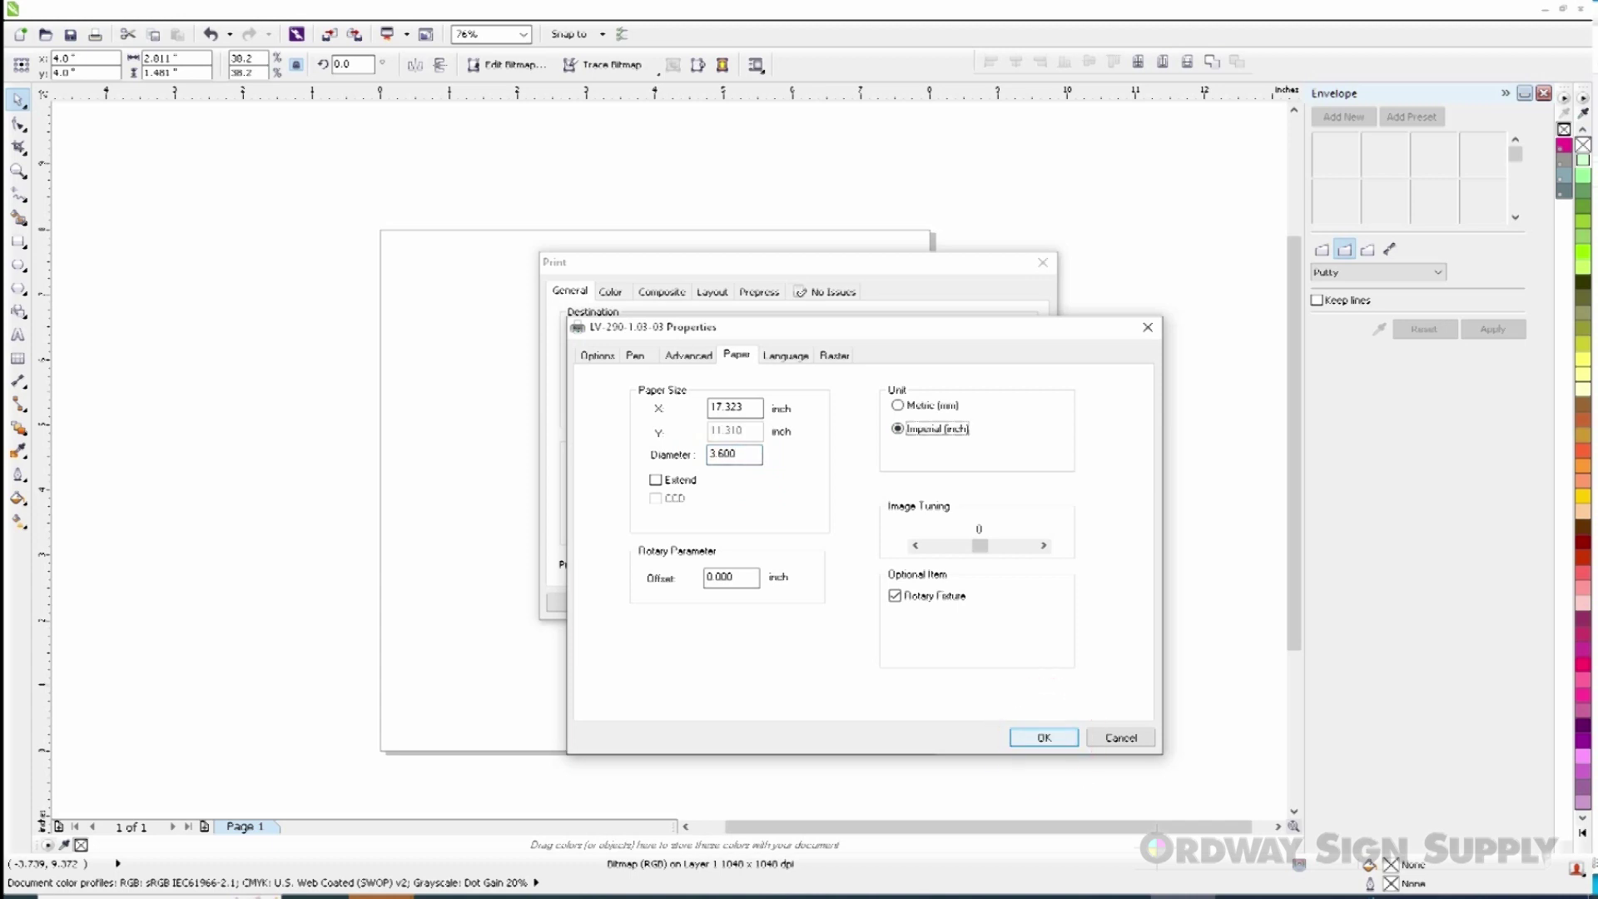
{"action": "key", "text": "Return"}
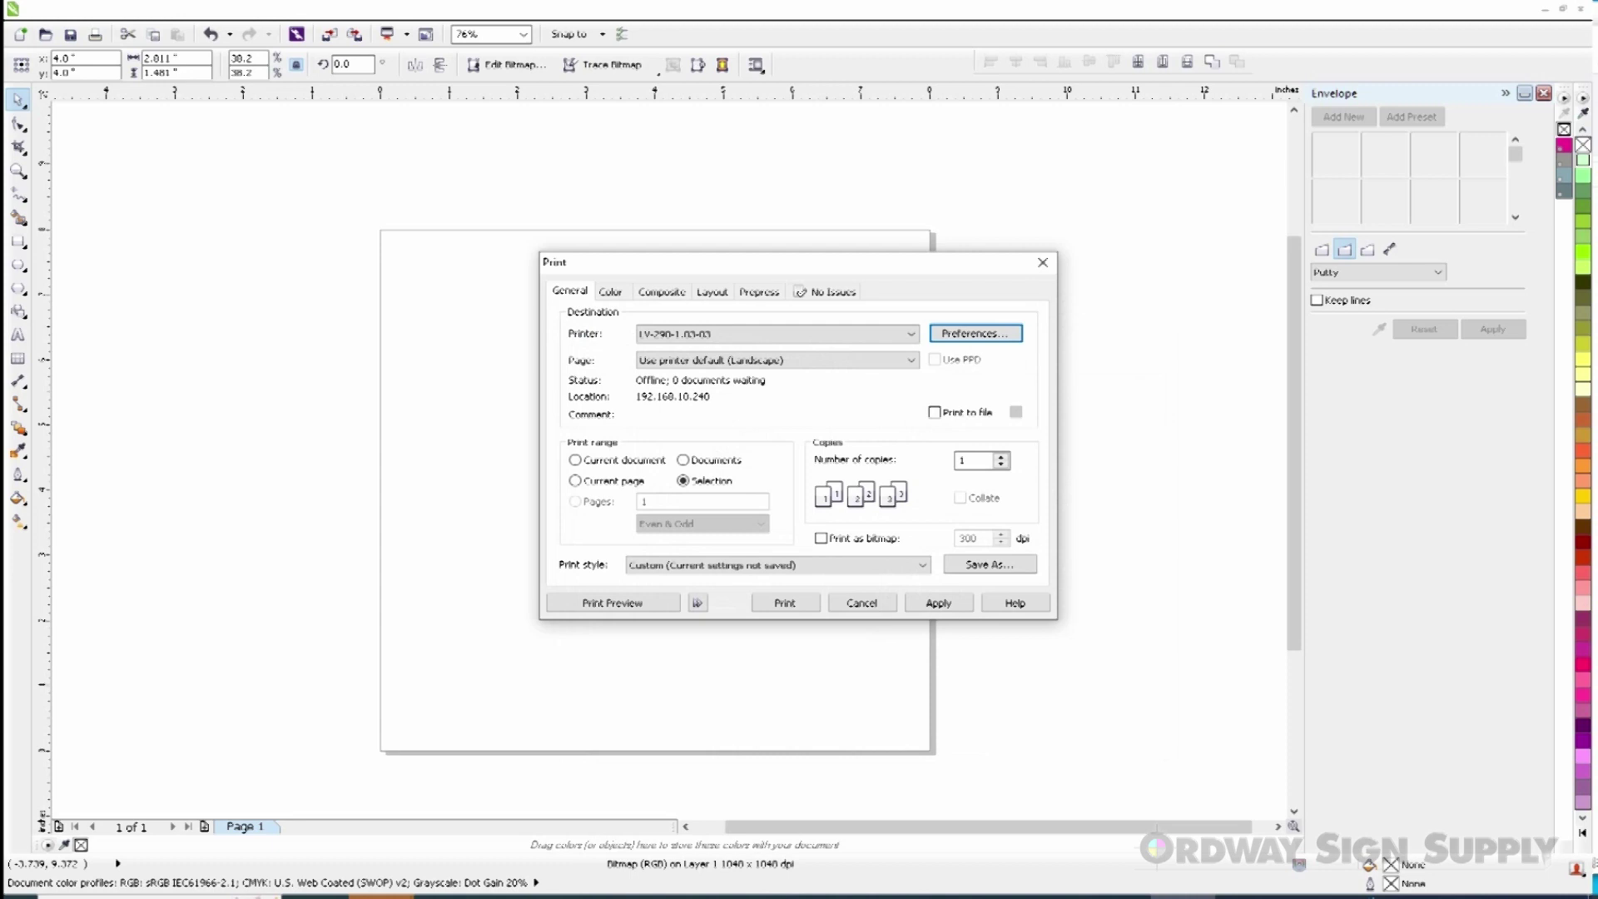
Preview the print job of the Porsche logo.
{"action": "left_click", "coordinate": [613, 603]}
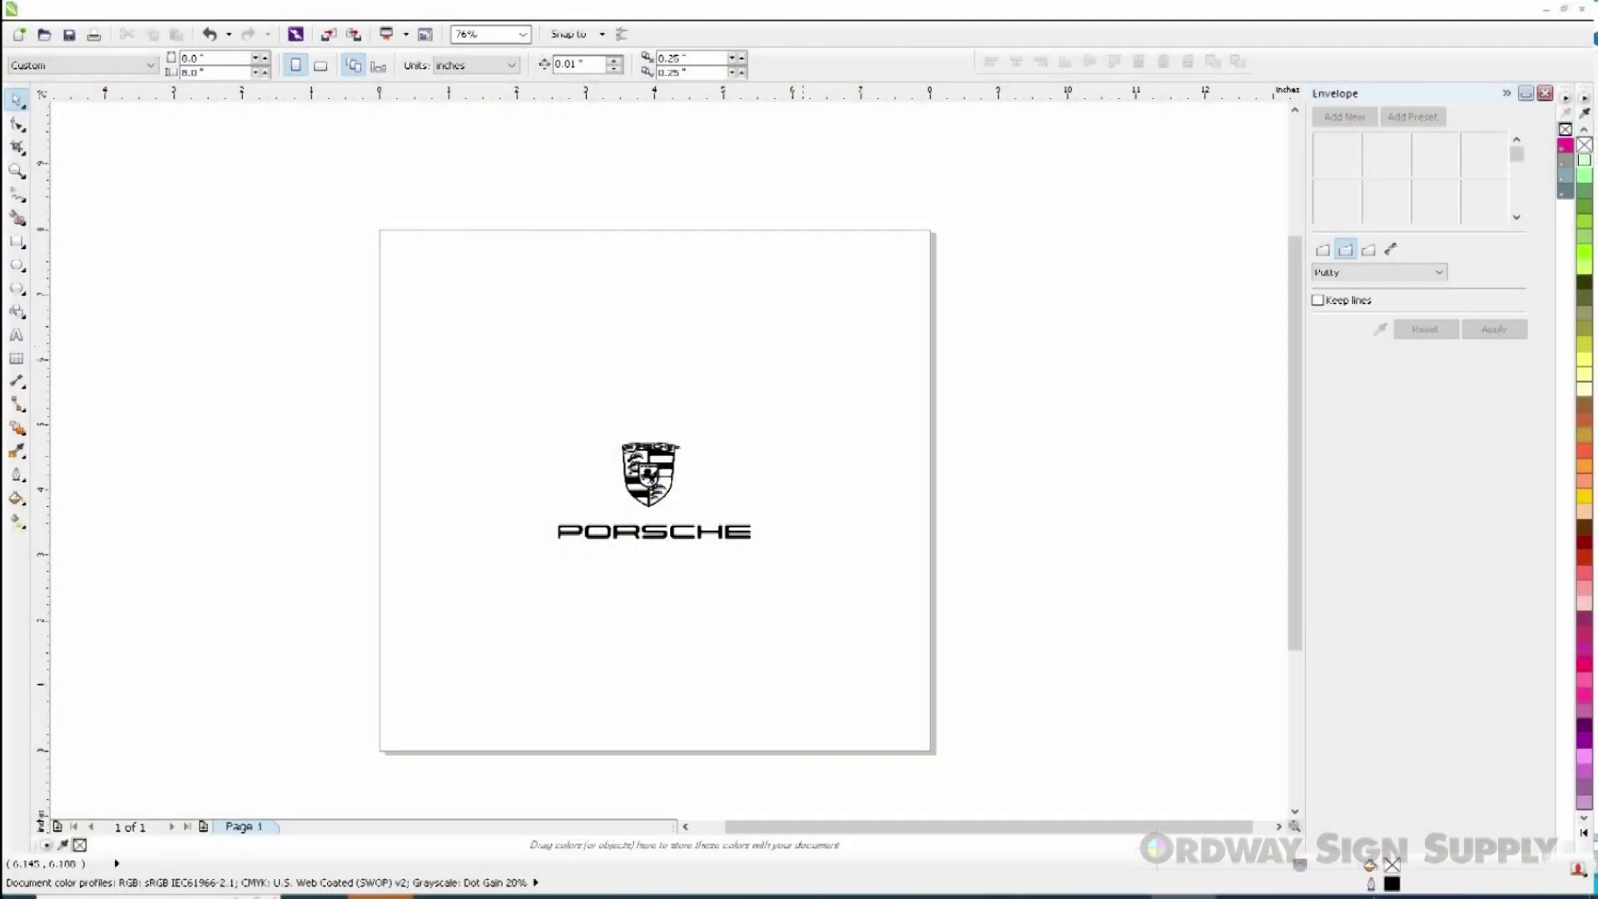
Restore the circle above the page and squash it vertically into thin lines along the top edge.
{"action": "left_click", "coordinate": [653, 487]}
{"action": "key", "text": "ctrl+v"}
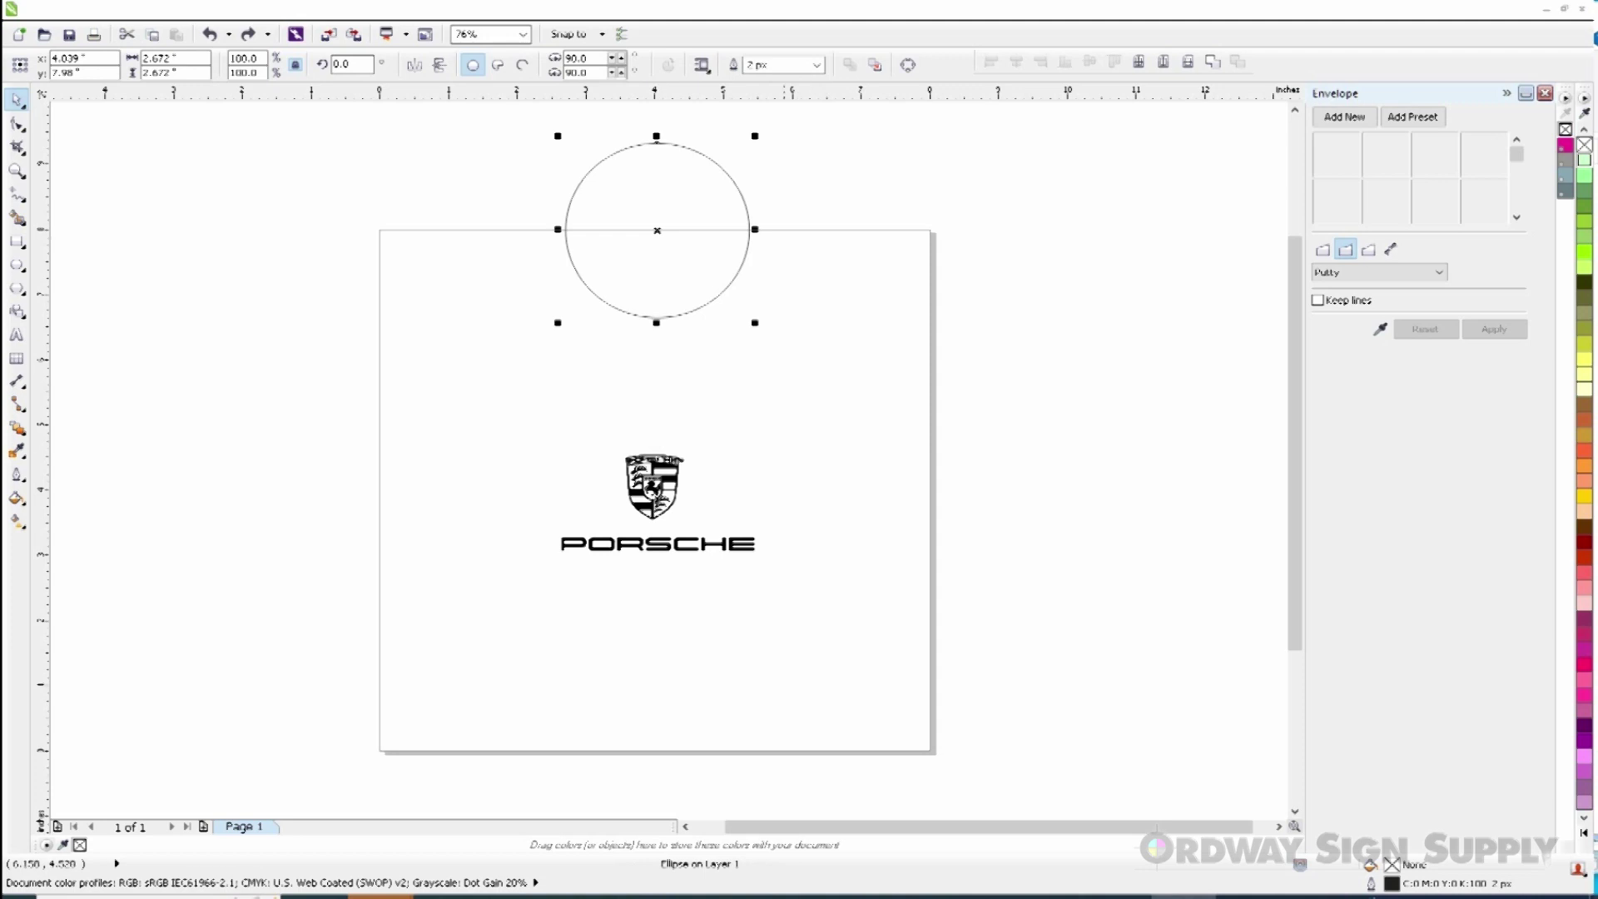
{"action": "key", "text": "Escape"}
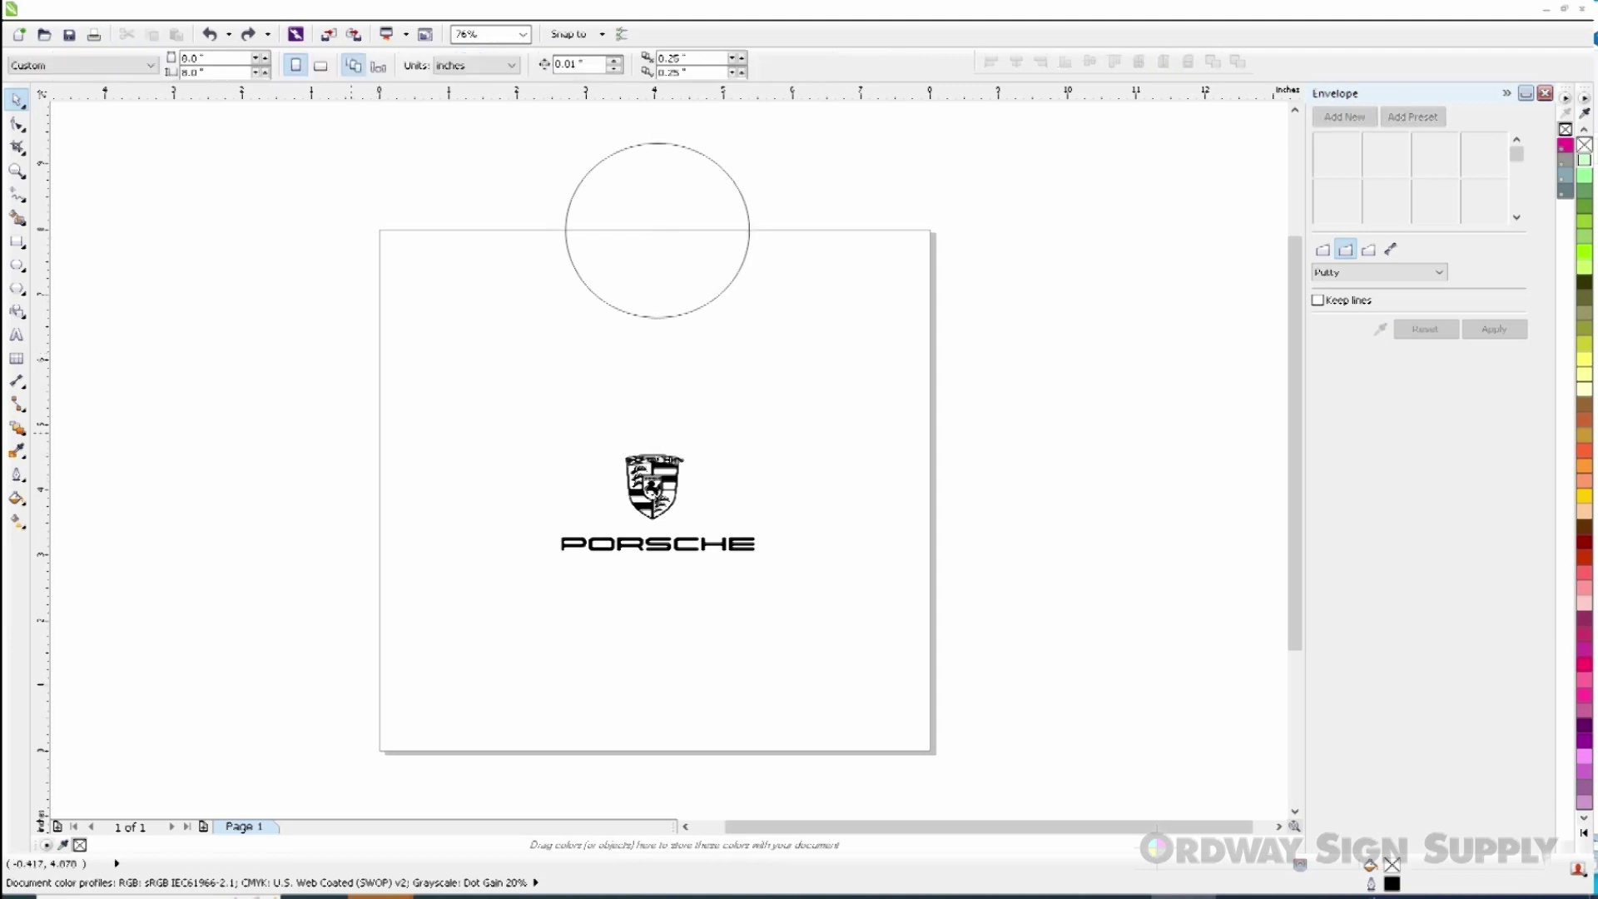
{"action": "left_click_drag", "start_coordinate": [483, 125], "coordinate": [757, 343]}
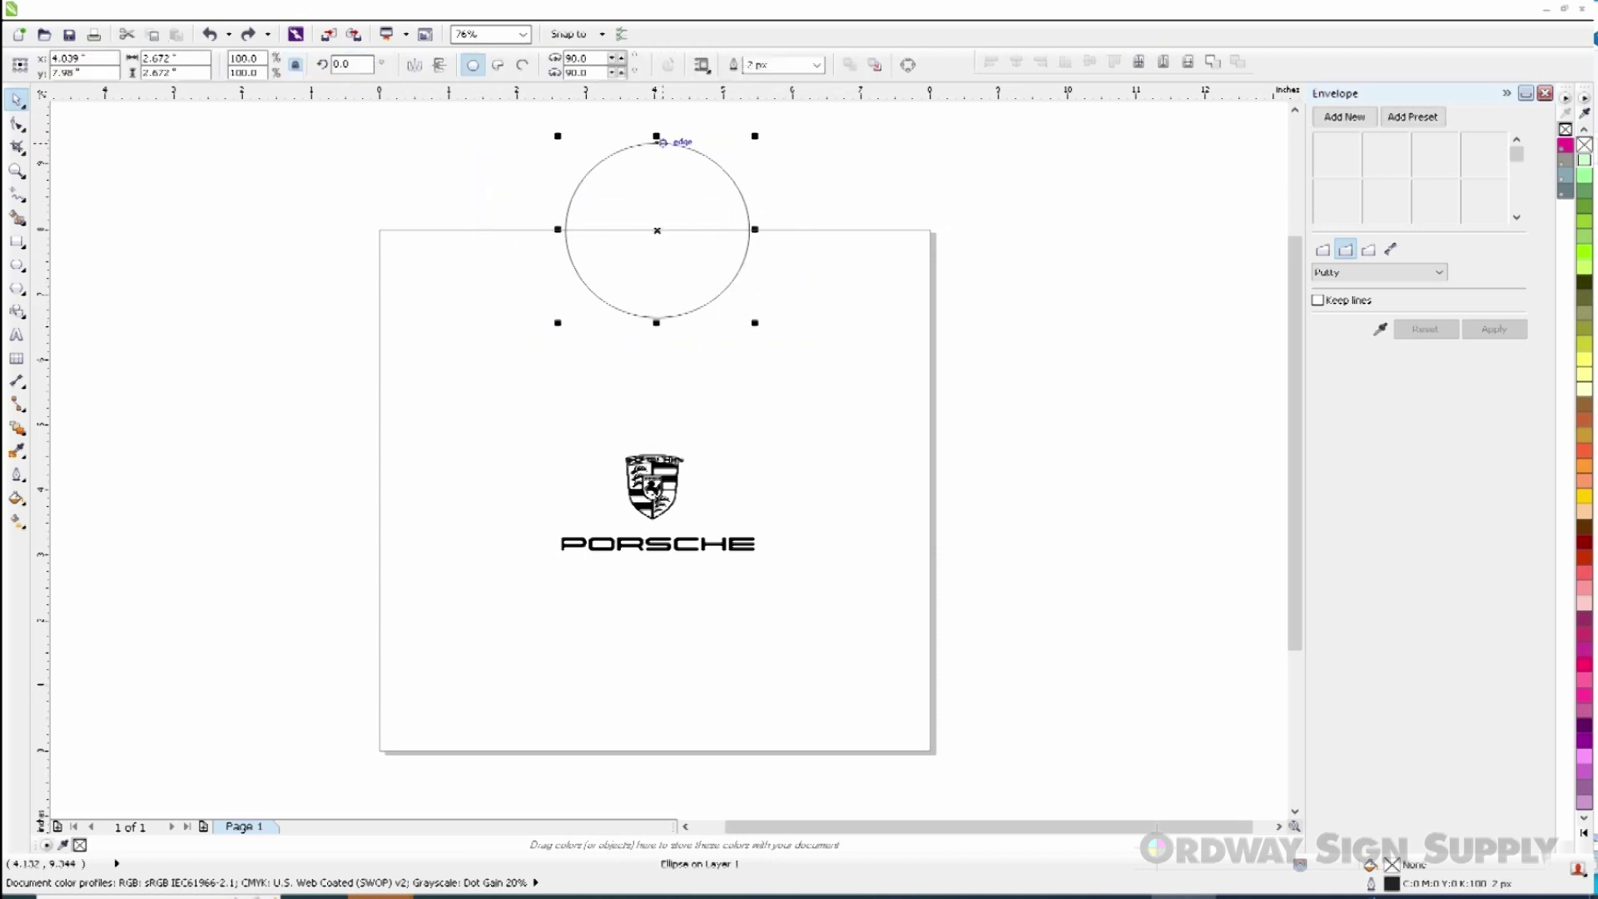
{"action": "left_click_drag", "start_coordinate": [657, 322], "coordinate": [676, 144]}
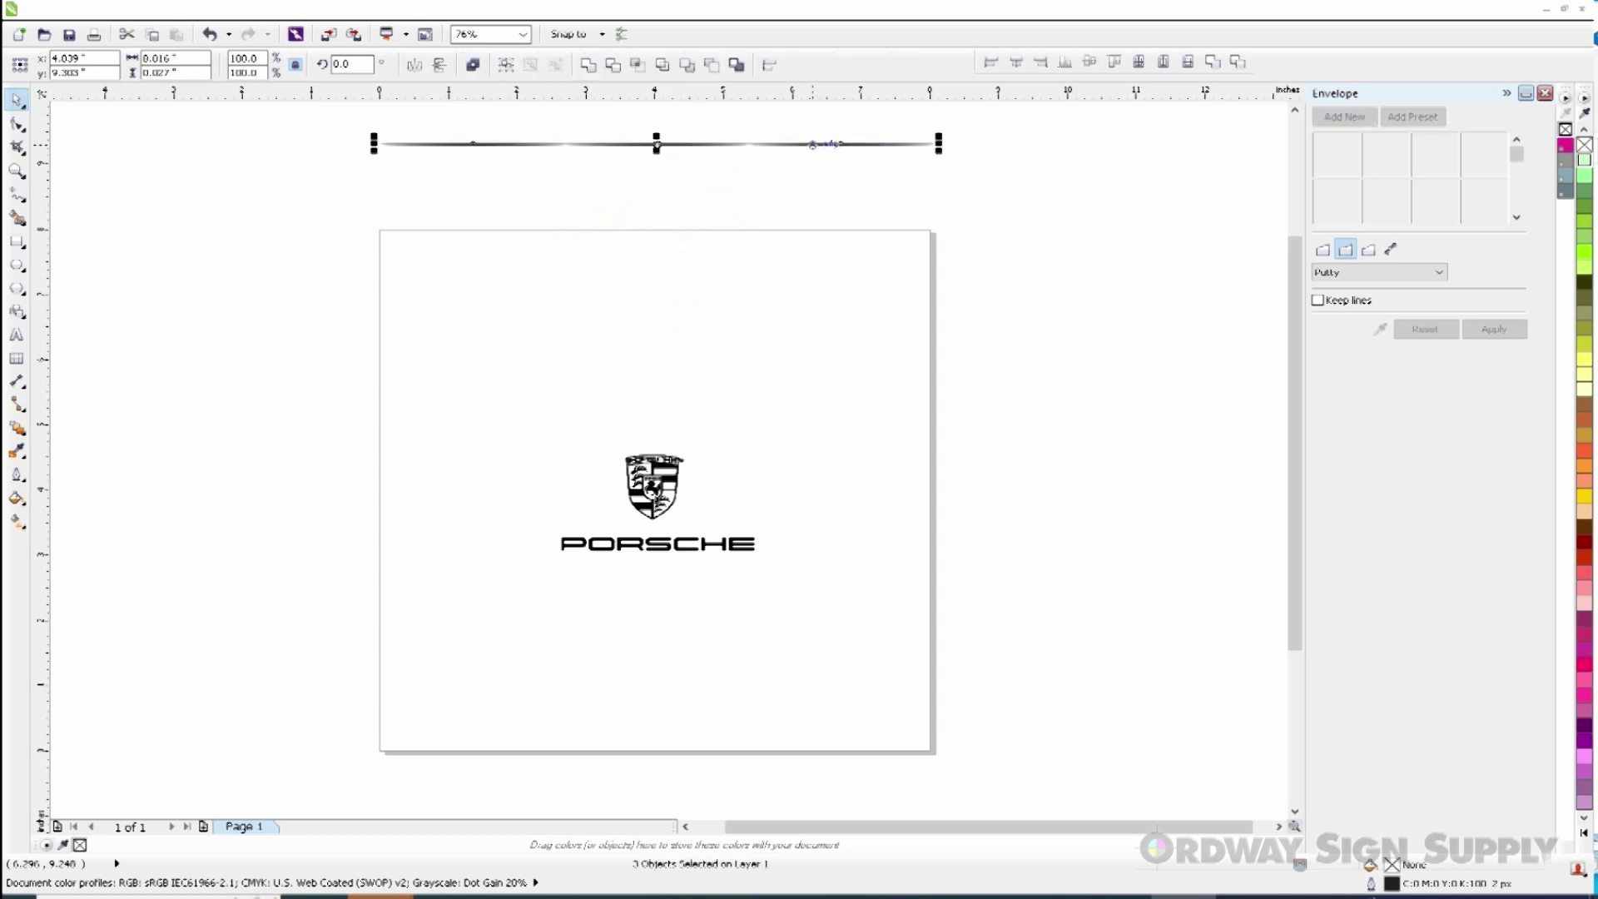
{"action": "left_click_drag", "start_coordinate": [656, 143], "coordinate": [648, 230]}
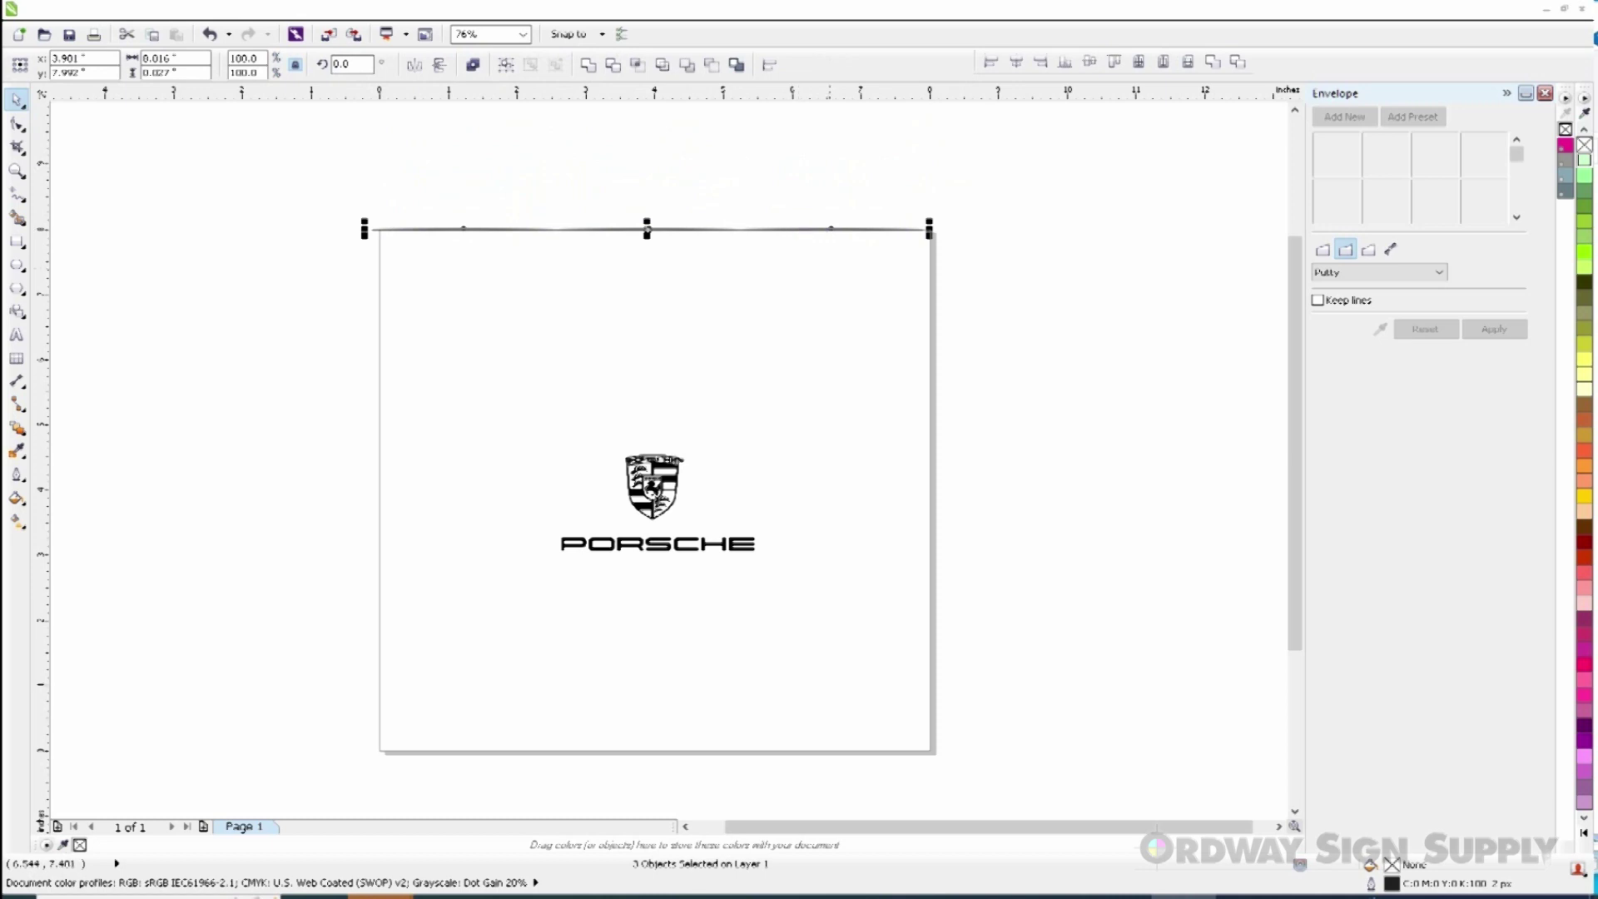
{"action": "left_click_drag", "start_coordinate": [945, 178], "coordinate": [297, 293]}
Delete the flattened lines and place the Porsche logo slightly above and left of centre.
{"action": "key", "text": "Escape"}
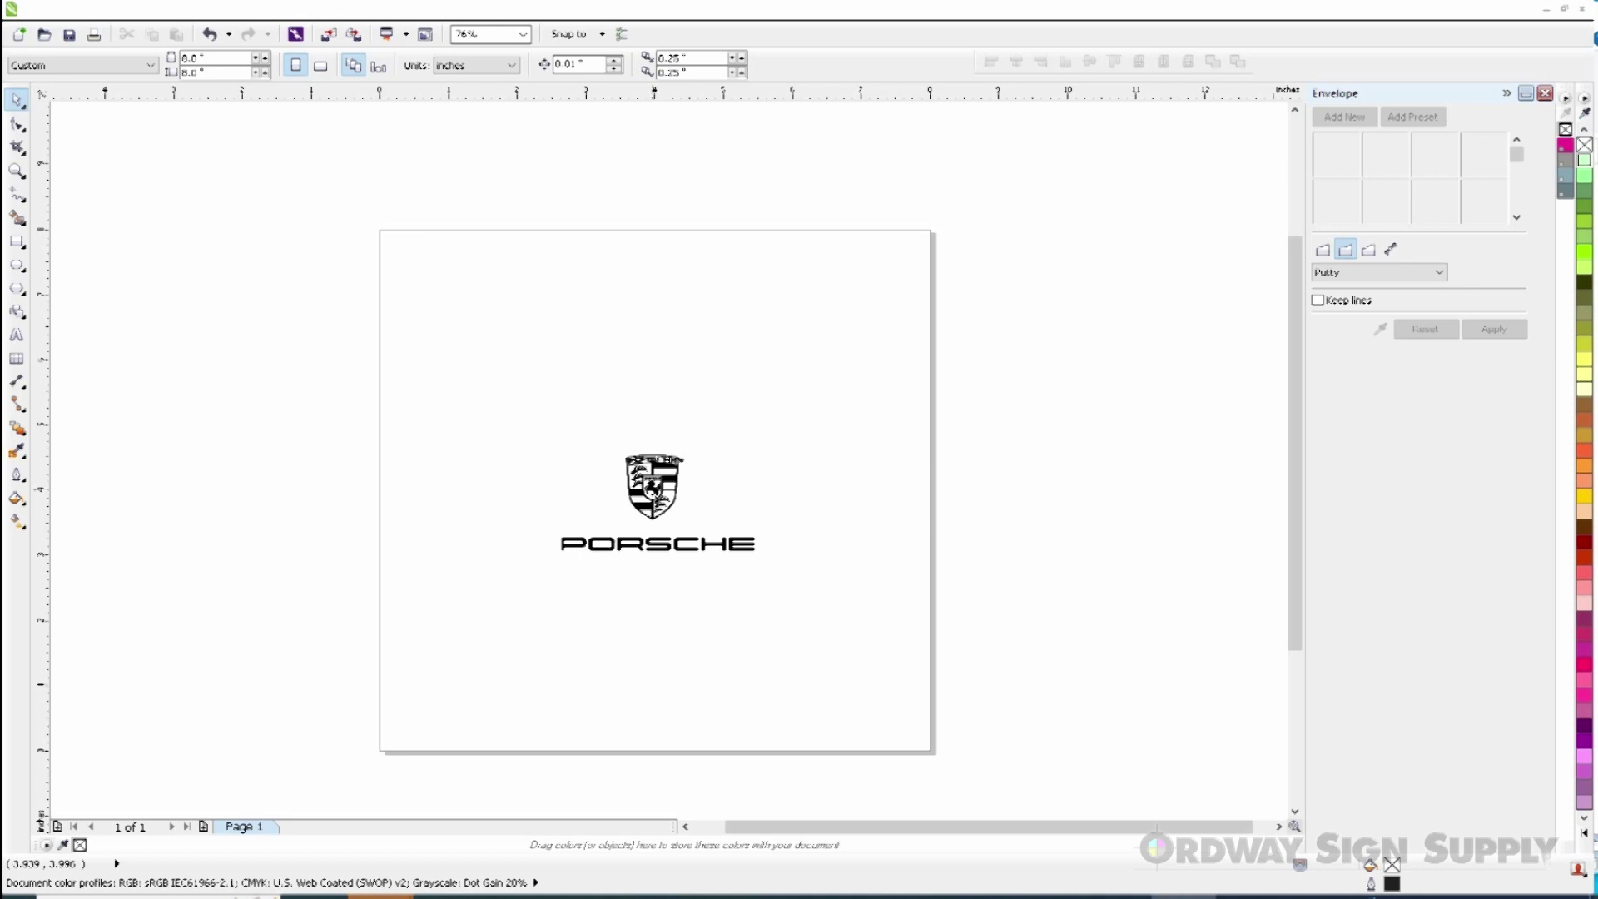
{"action": "left_click_drag", "start_coordinate": [653, 491], "coordinate": [376, 399]}
{"action": "key", "text": "Escape"}
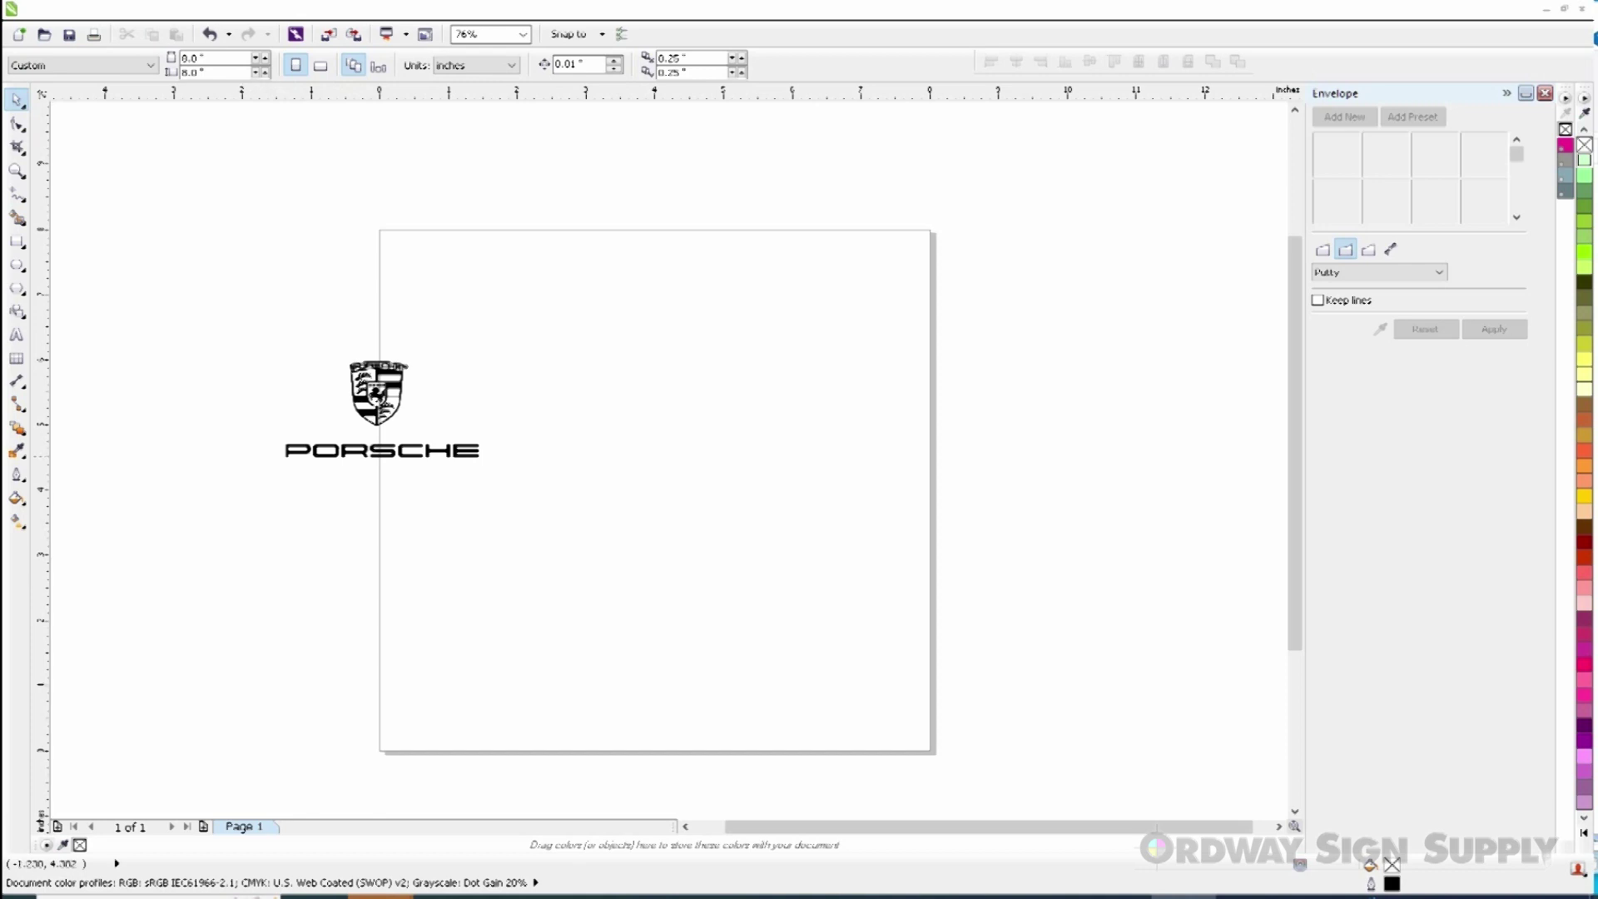
{"action": "left_click_drag", "start_coordinate": [378, 399], "coordinate": [564, 404]}
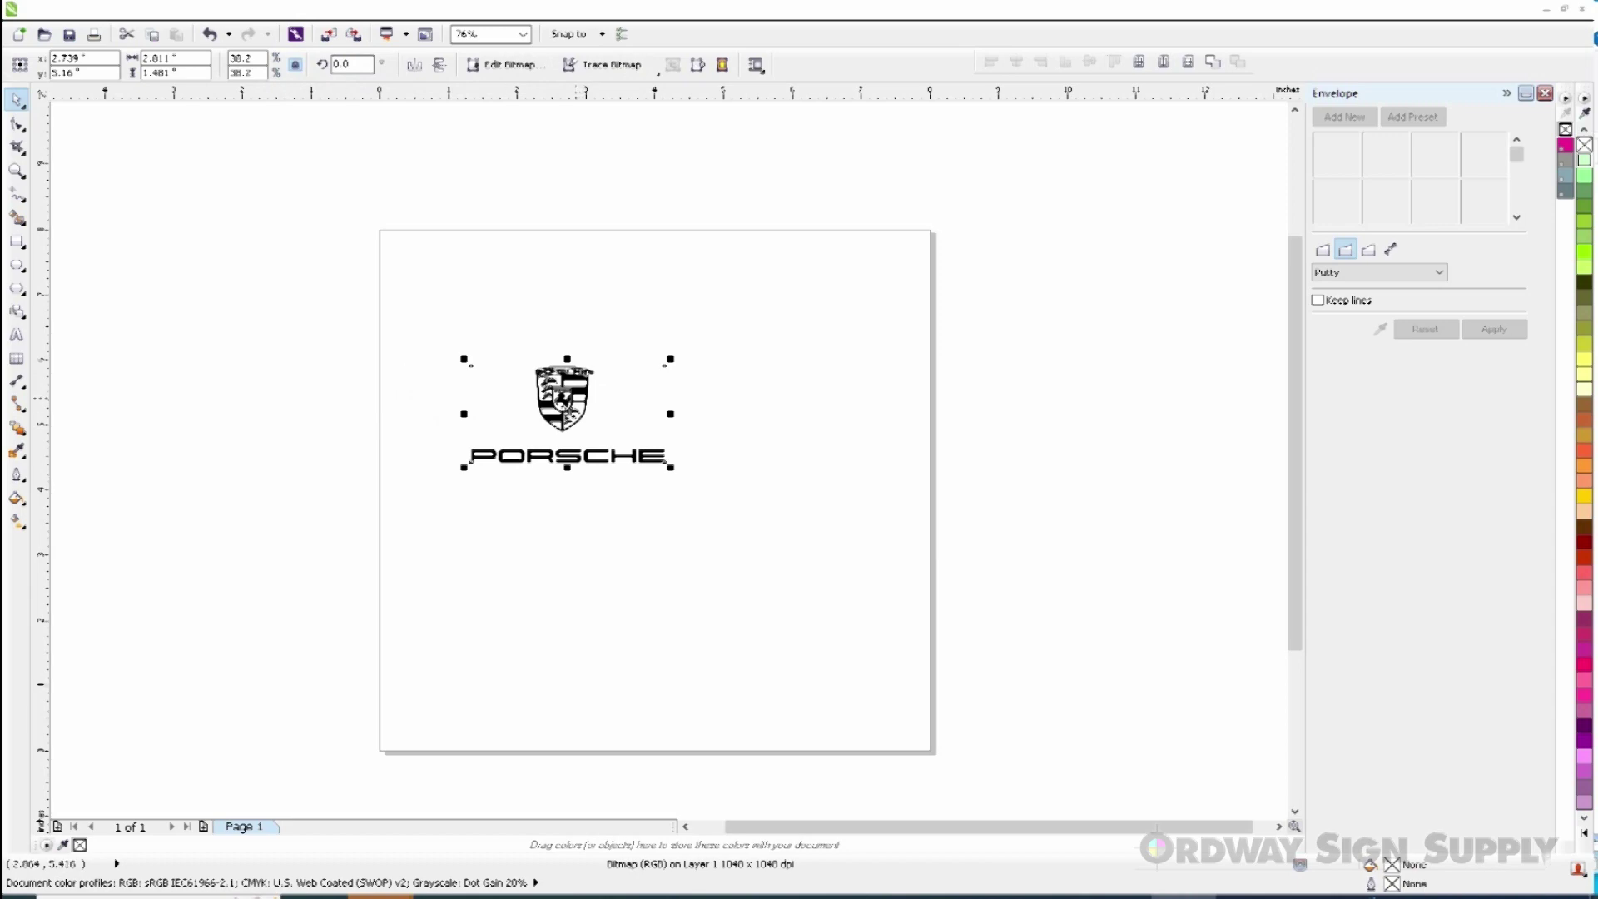
{"action": "key", "text": "Escape"}
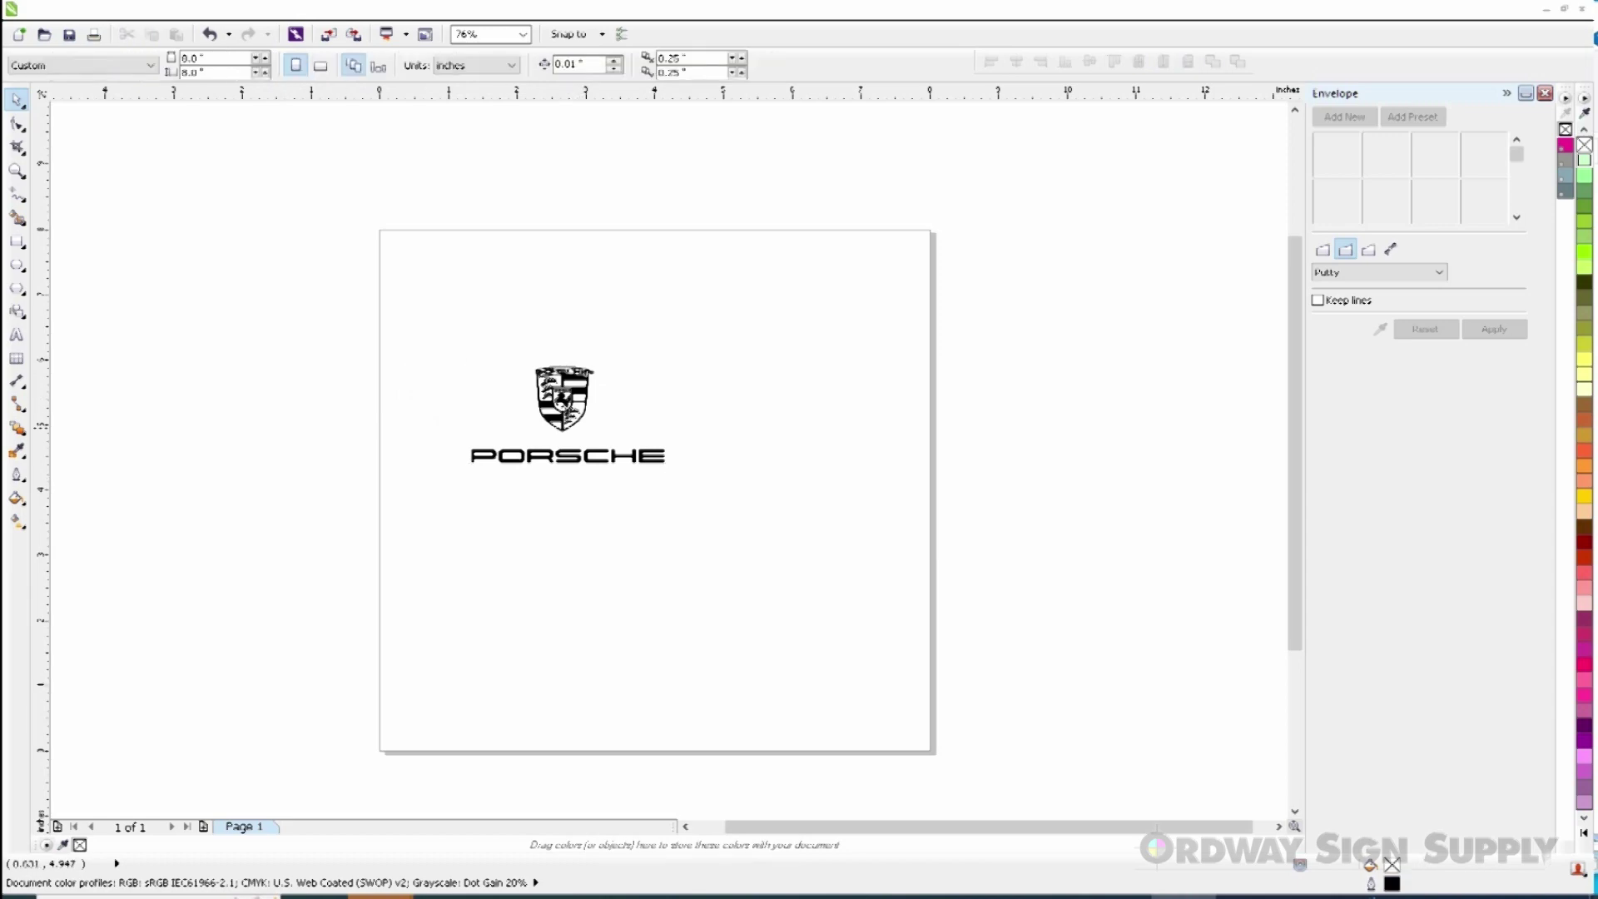